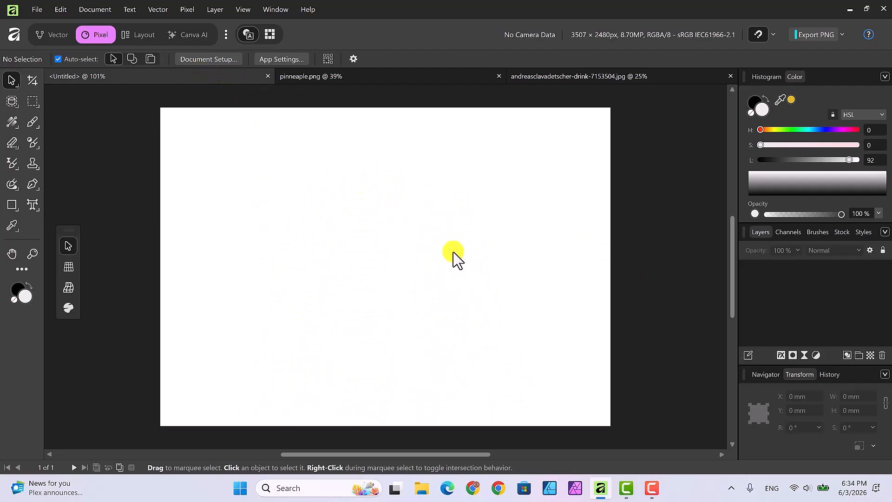
Cycle through the pinneaple.png, drink photo and Untitled documents, ending on pinneaple.png
left_click(385, 74)
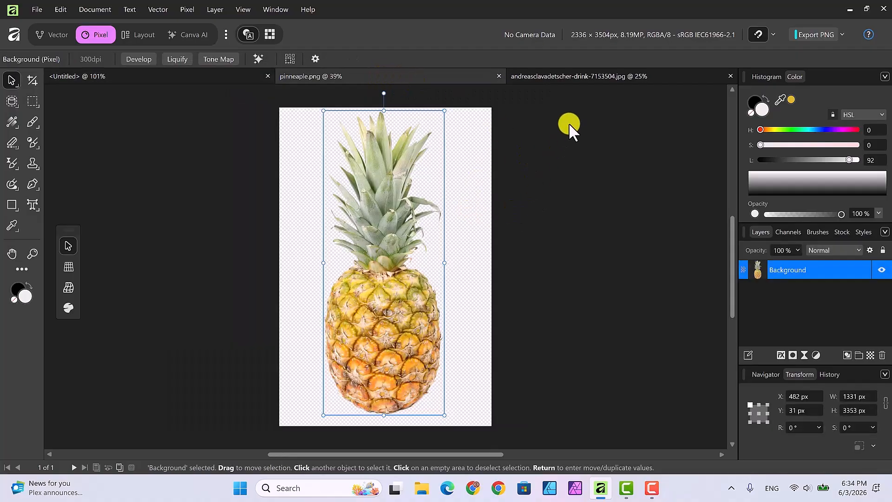
left_click(570, 76)
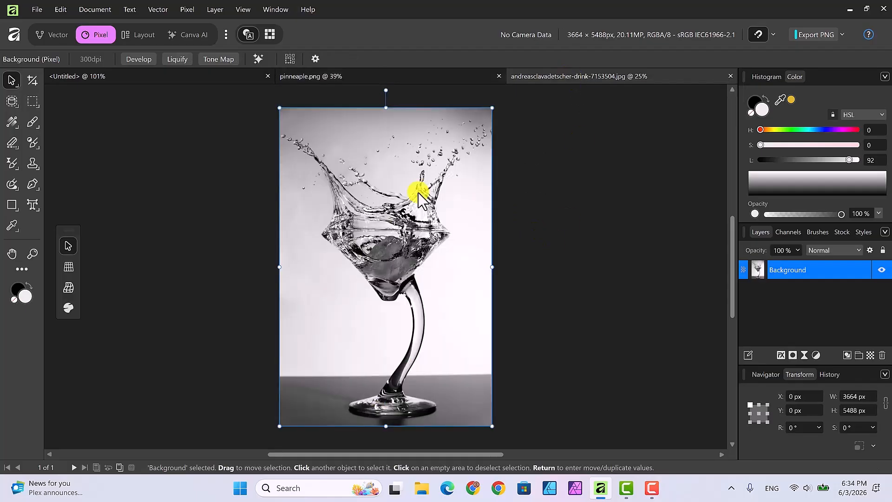
left_click(133, 79)
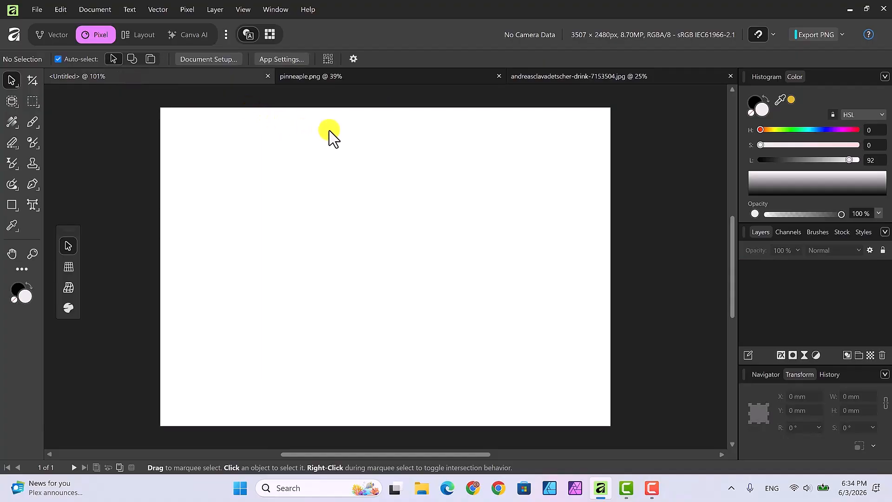
left_click(382, 77)
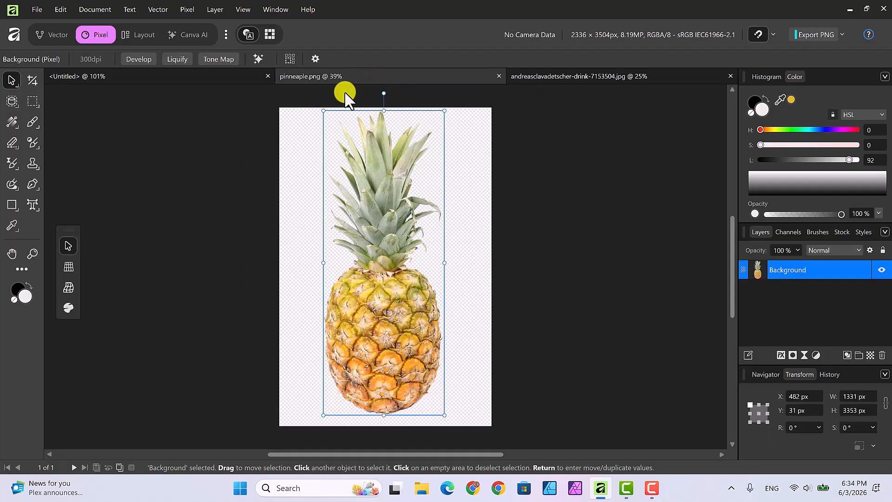
Crop the empty left and right sides off the pineapple image to 1517 × 3504 px
left_click(32, 79)
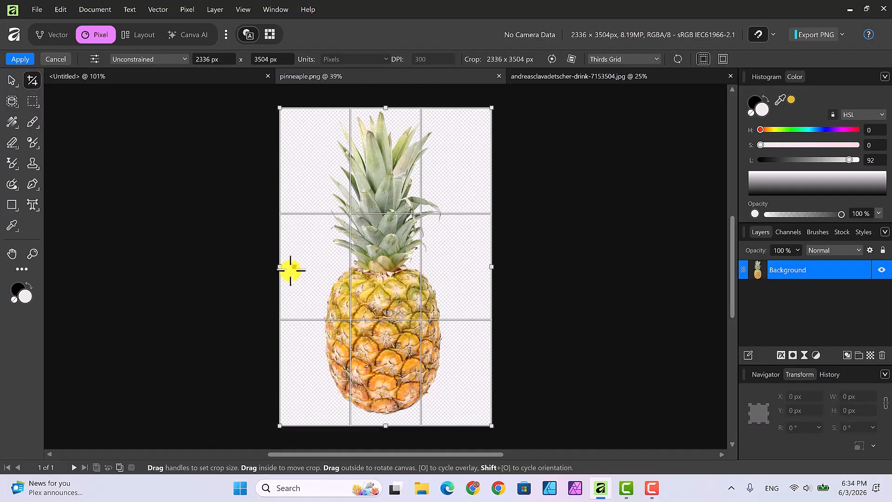
left_click_drag(279, 267, 311, 268)
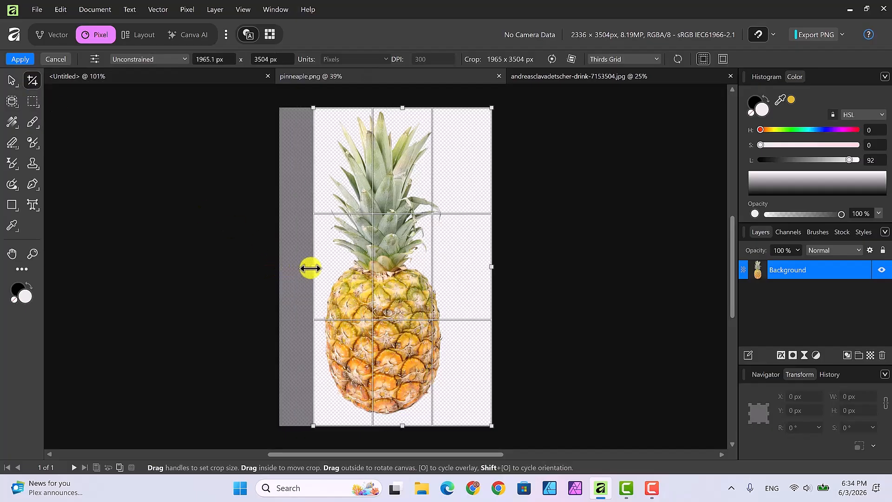
left_click_drag(492, 266, 452, 264)
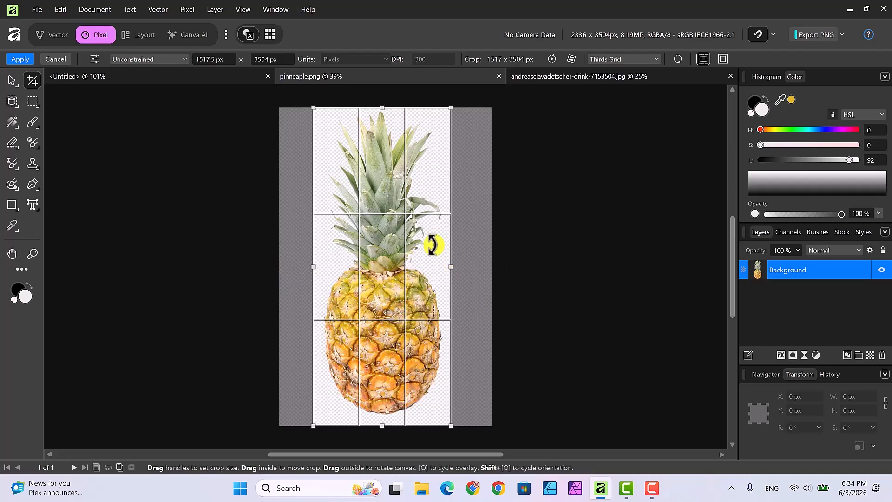
left_click(20, 59)
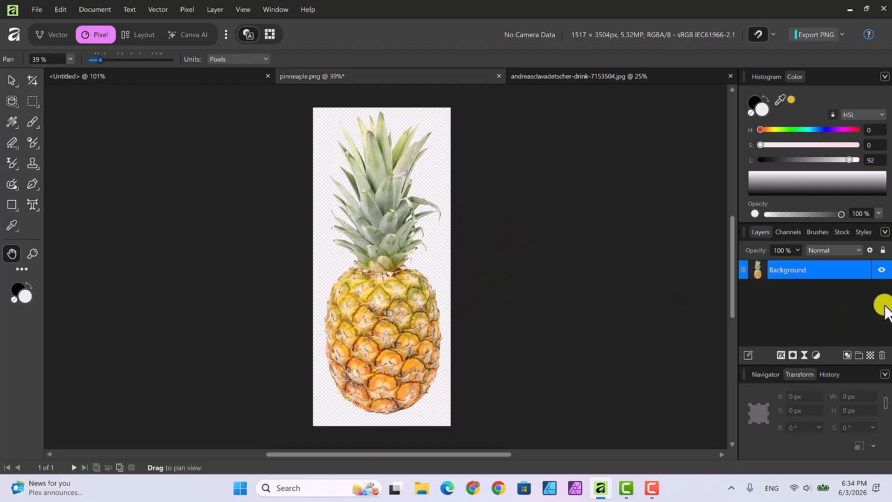
Rasterize and trim the pineapple's Background layer
right_click(784, 271)
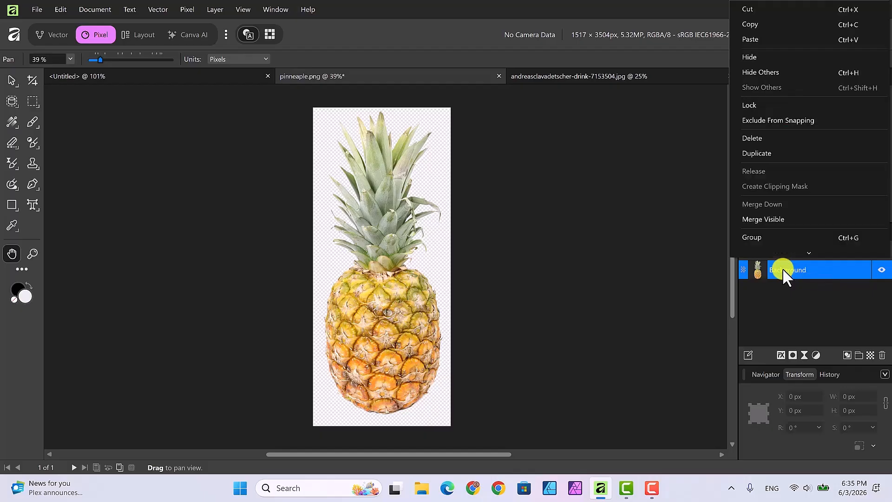
scroll(824, 228, "down", 1)
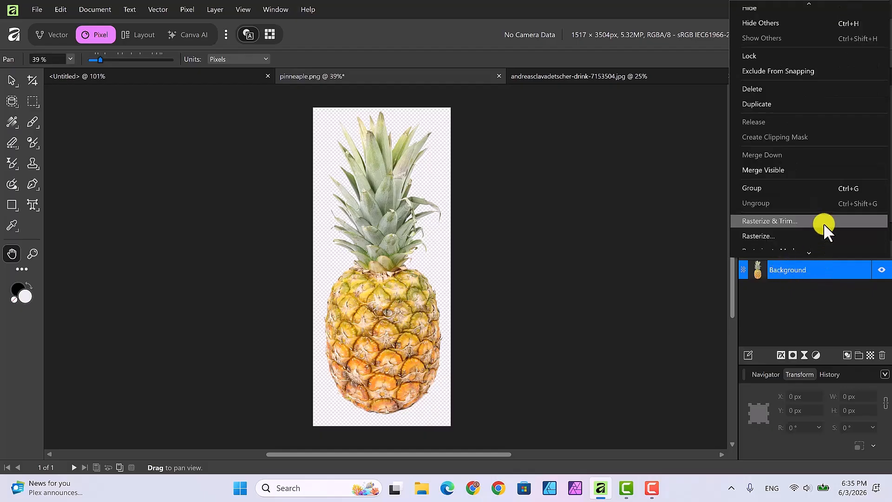
left_click(783, 219)
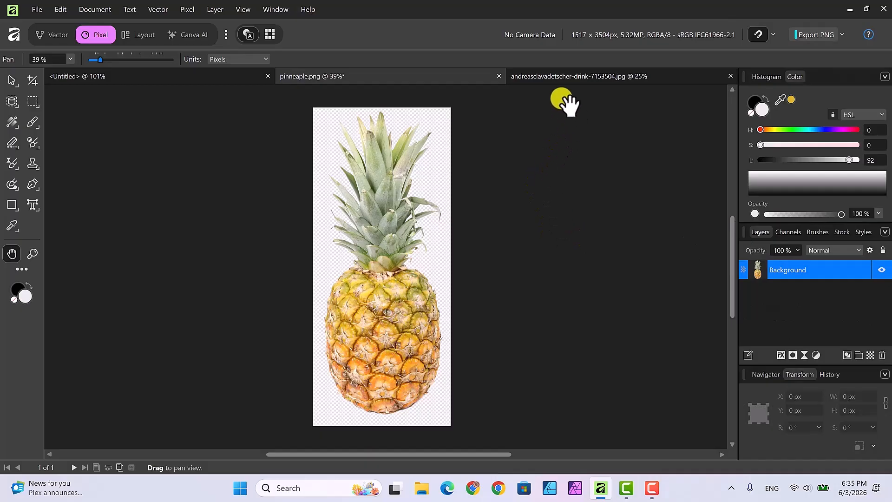
On the drink photo, select the splashing glass bowl with Object Selection, then switch to the Selection Brush
key("v")
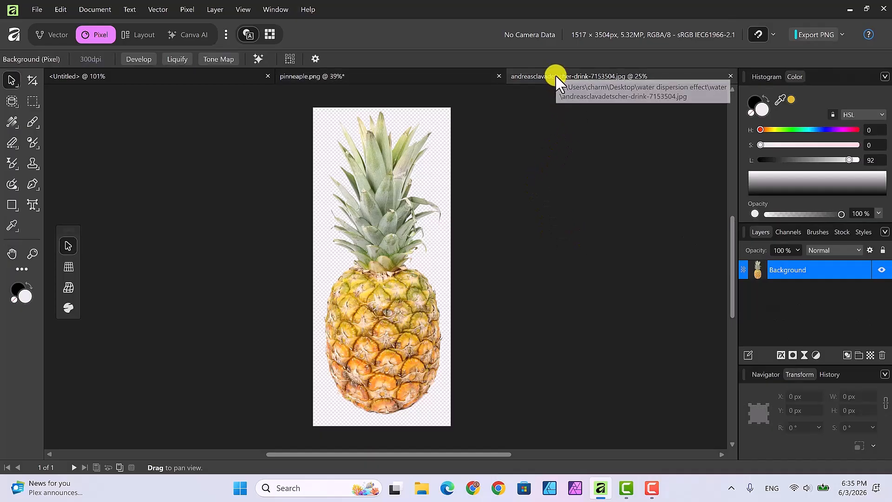
left_click(556, 75)
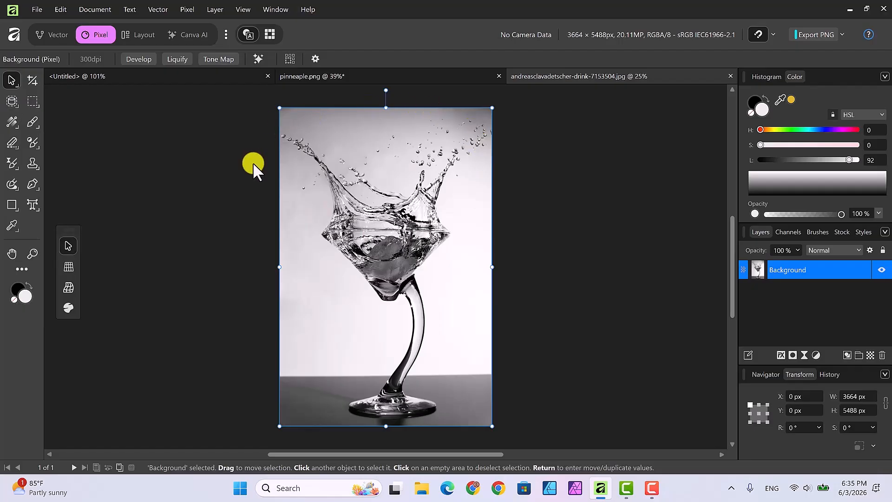
left_click(11, 101)
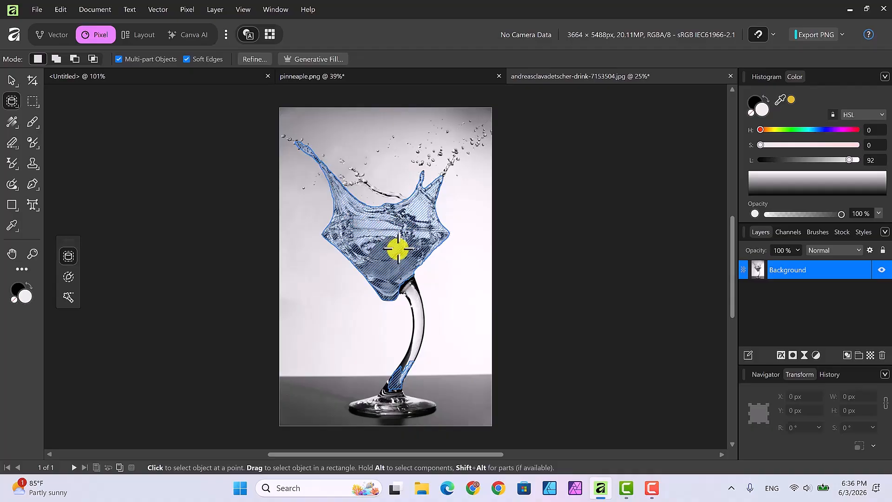
left_click(399, 249)
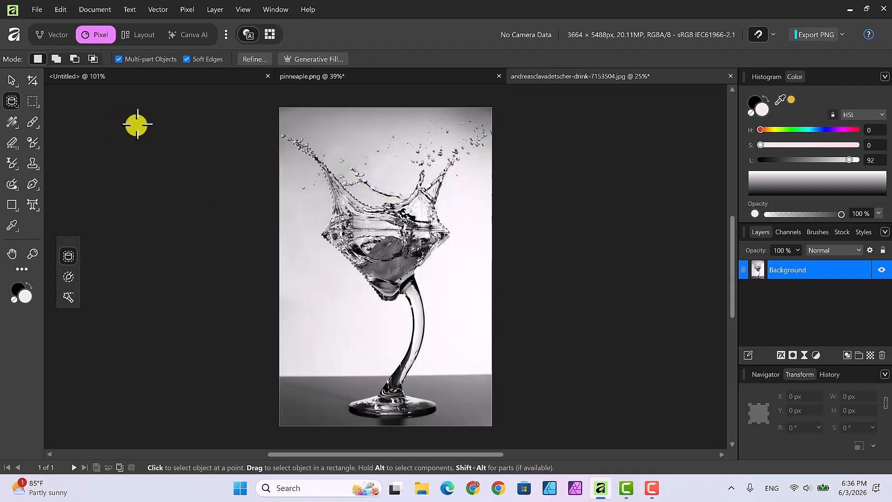
left_click(16, 104)
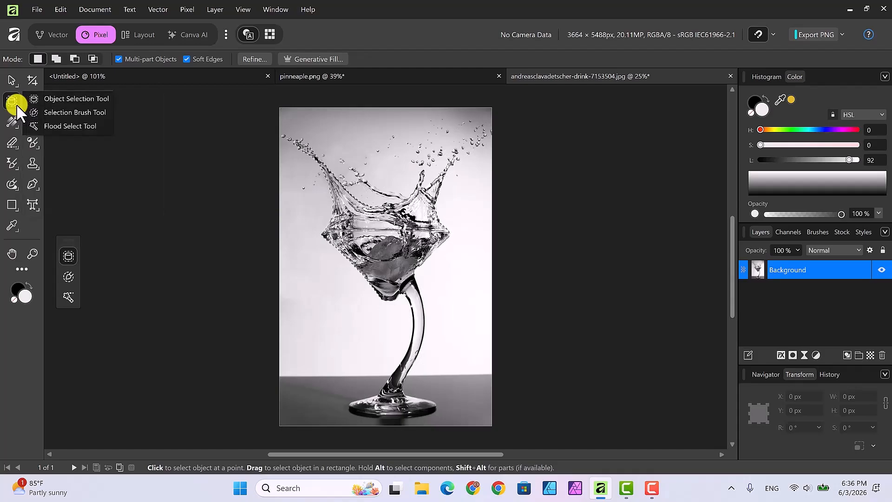
left_click(62, 112)
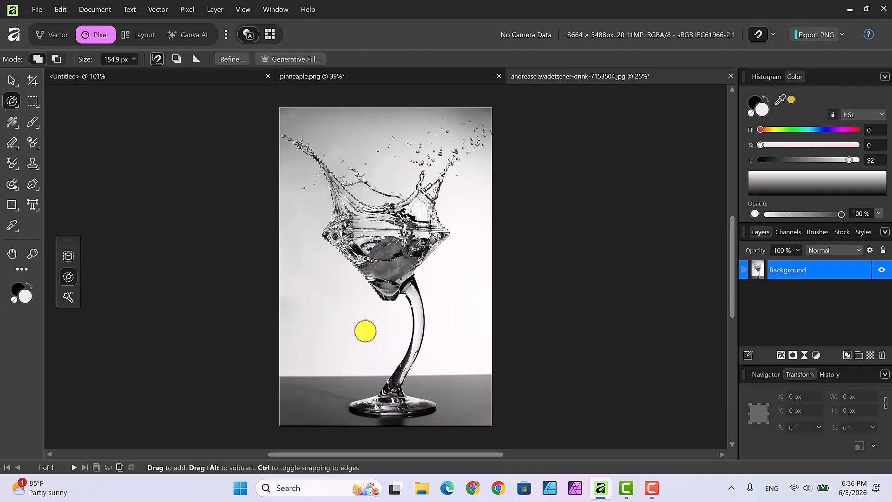
Enlarge the Selection Brush to 258.9 px and open Refine Selection for the splash
key("bracketright")
key("bracketright")
key("bracketright")
key("bracketright")
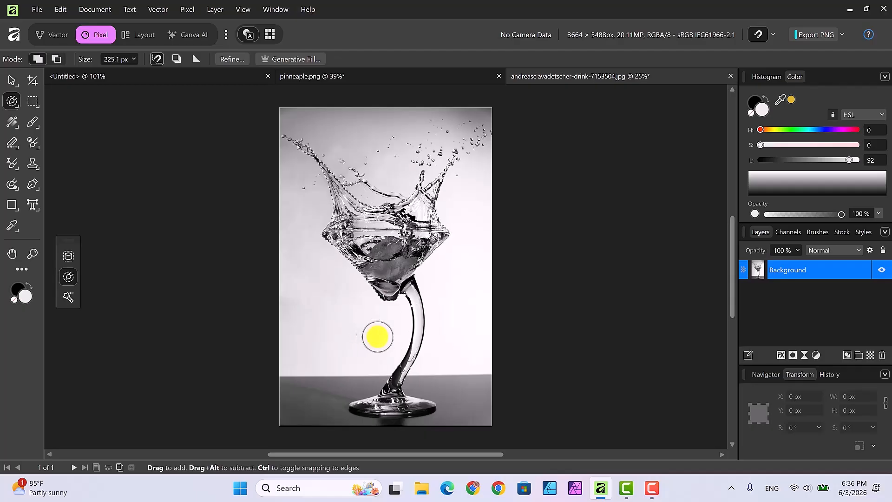
key("bracketright")
key("bracketright")
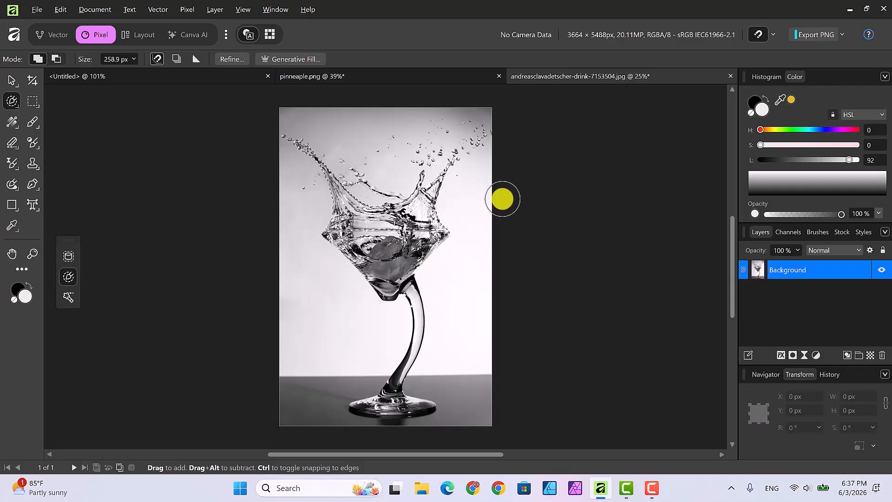
left_click(228, 58)
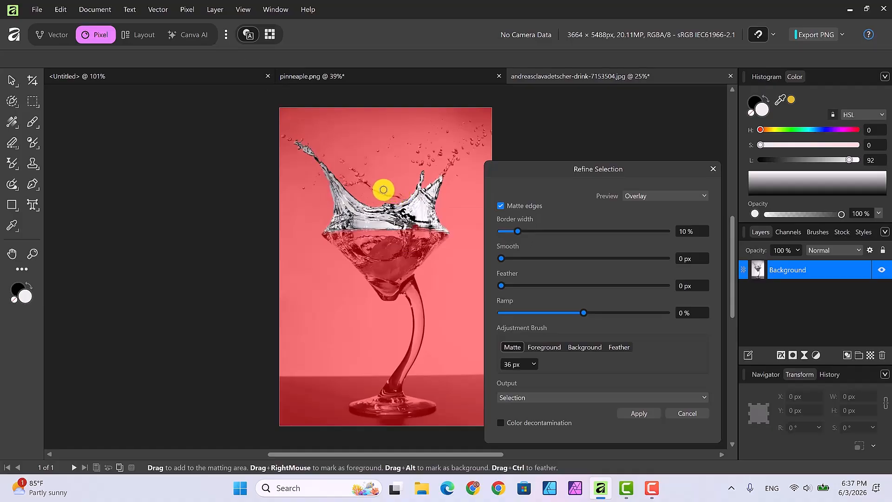
Brush the matte over the thin splash edges, spray, tip and glass rim
key("]")
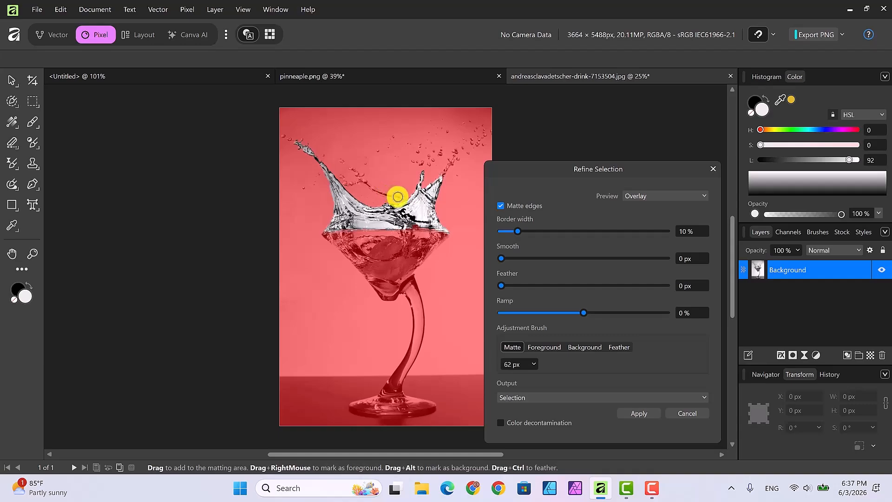
mouse_move(398, 197)
left_mouse_down()
mouse_move(372, 191)
mouse_move(353, 169)
mouse_move(359, 180)
mouse_move(343, 184)
mouse_move(348, 175)
left_mouse_up()
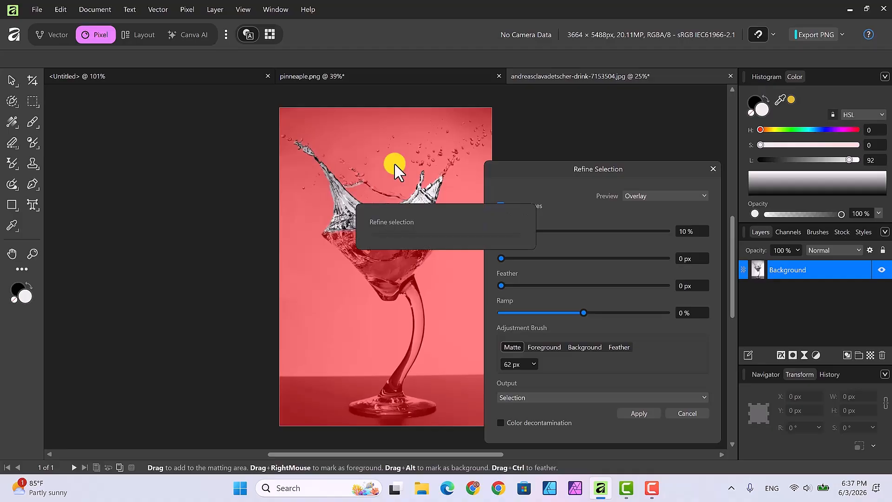
left_click(421, 163)
left_click_drag(428, 165, 450, 160)
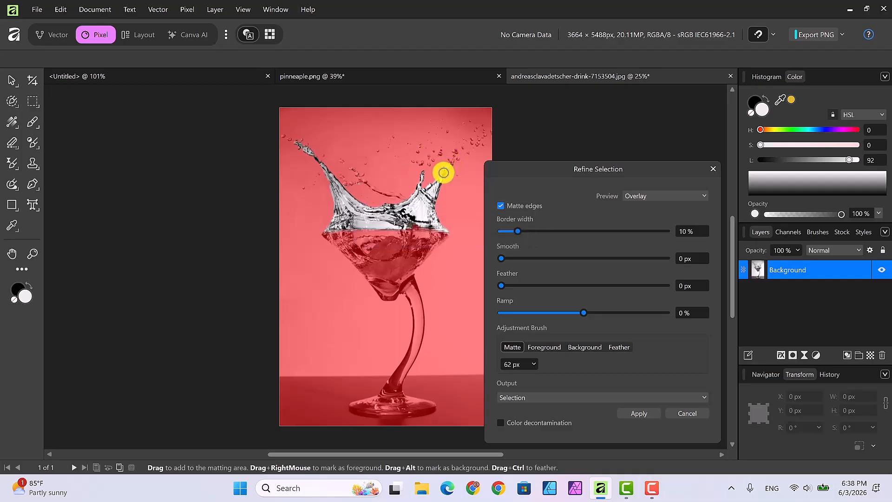
left_click(451, 158)
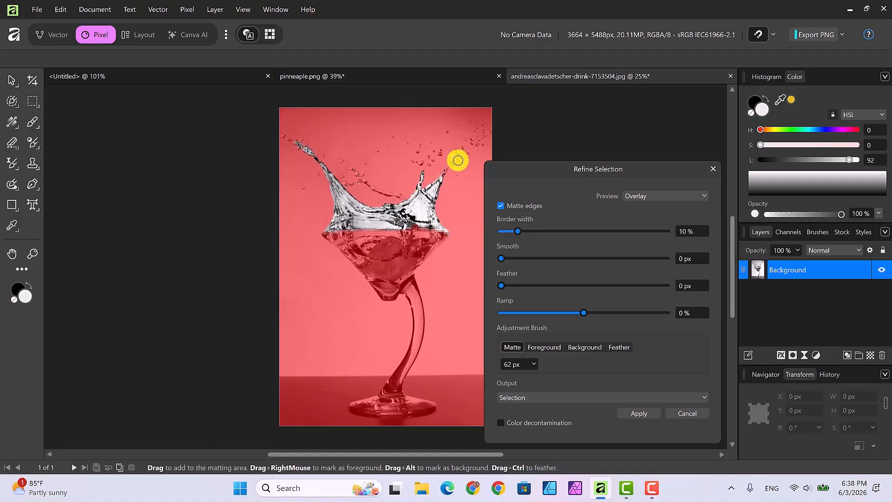
left_click_drag(442, 175, 446, 146)
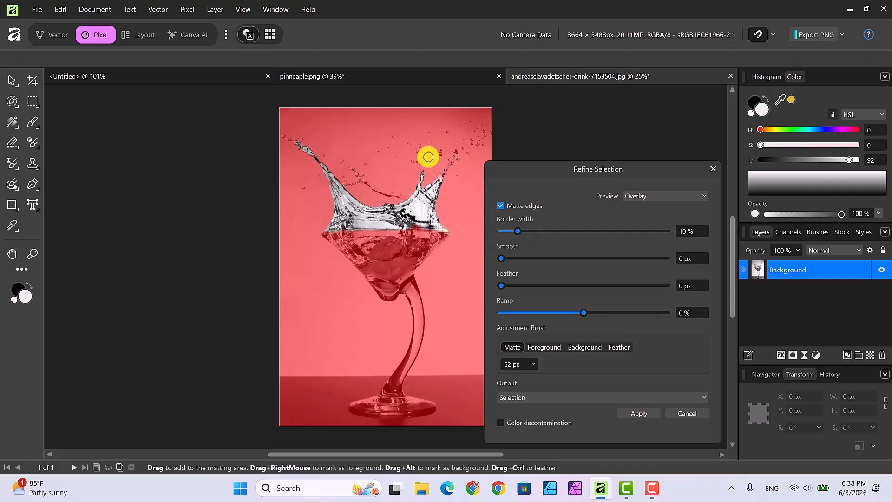
left_click(425, 154)
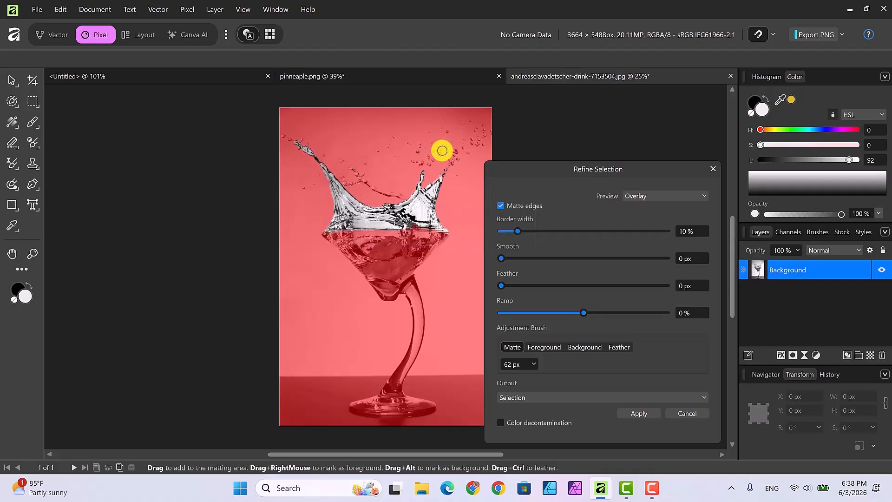
left_click(423, 208)
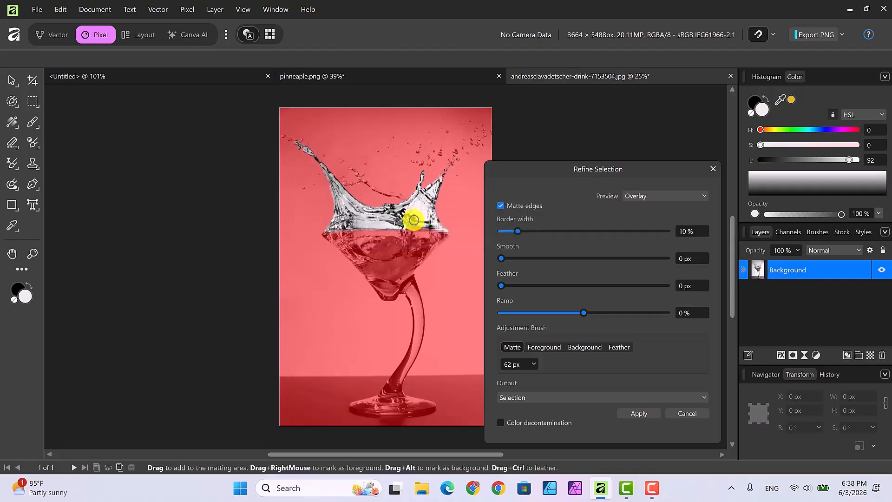
mouse_move(413, 224)
left_mouse_down()
mouse_move(422, 227)
mouse_move(408, 226)
left_mouse_up()
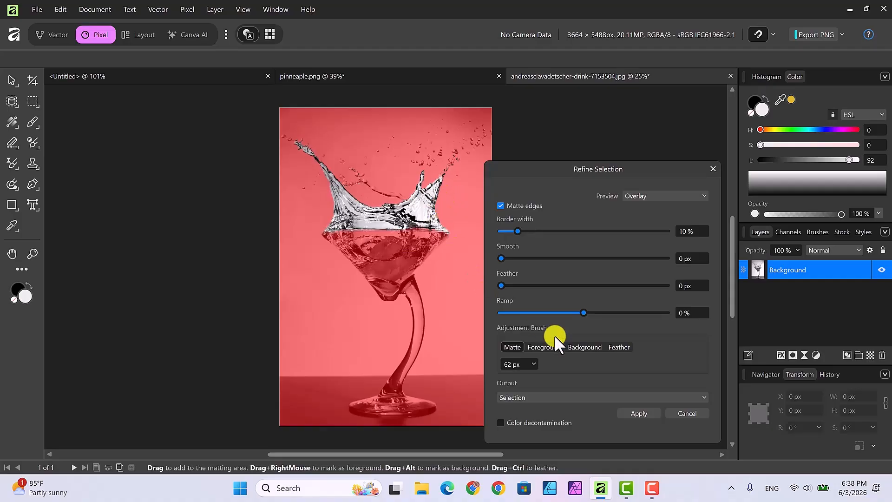
Output the refined selection as a Mask and apply it
left_click(702, 398)
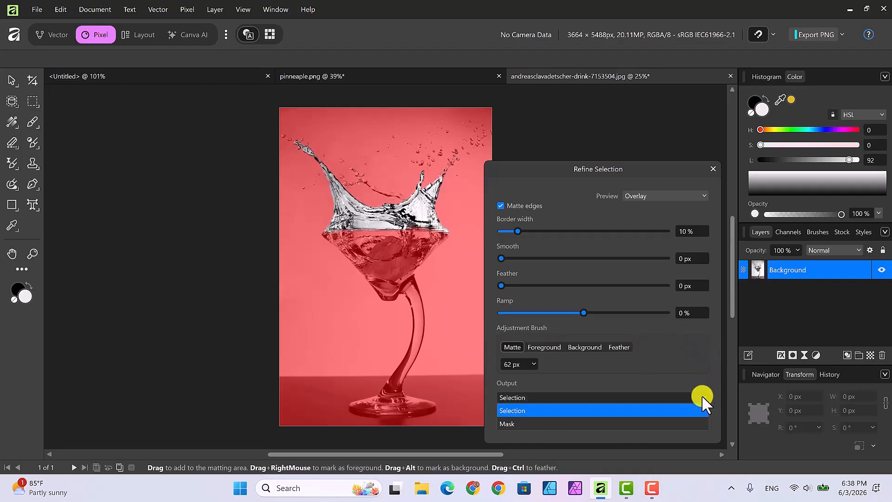
left_click(650, 423)
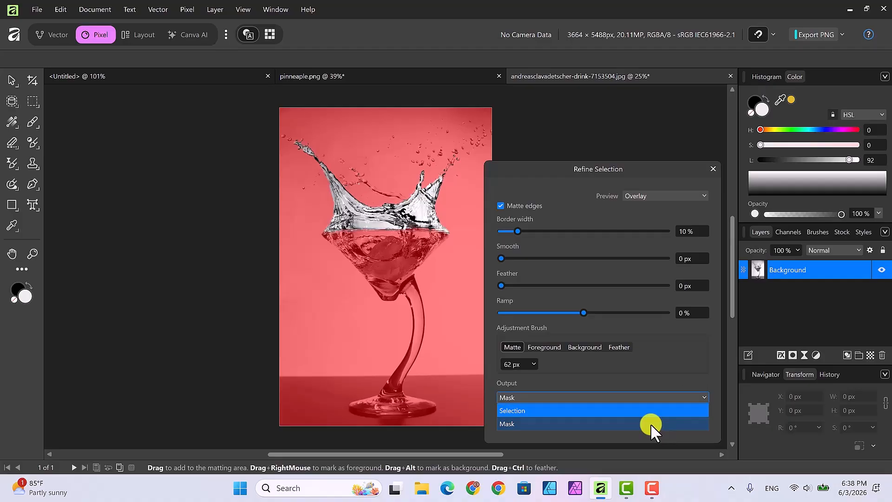
left_click(641, 411)
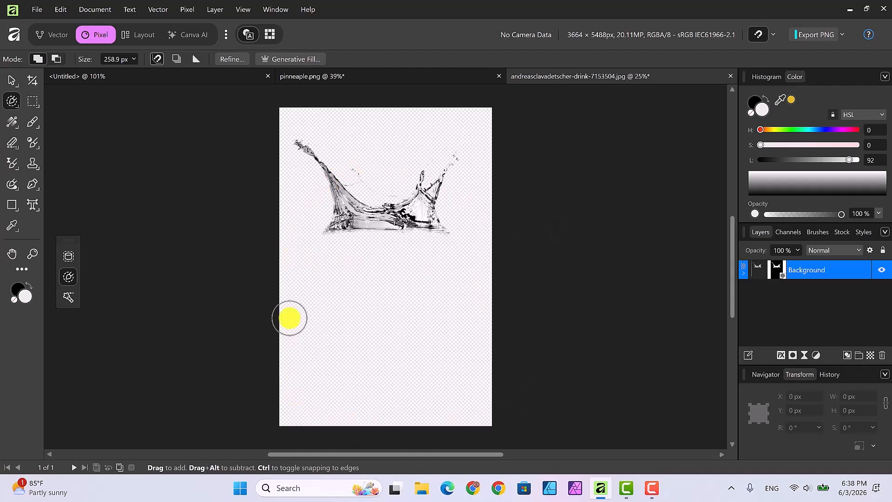
Crop the splash image to a 3664 × 2051 px strip, trimming empty space below and above
left_click(31, 81)
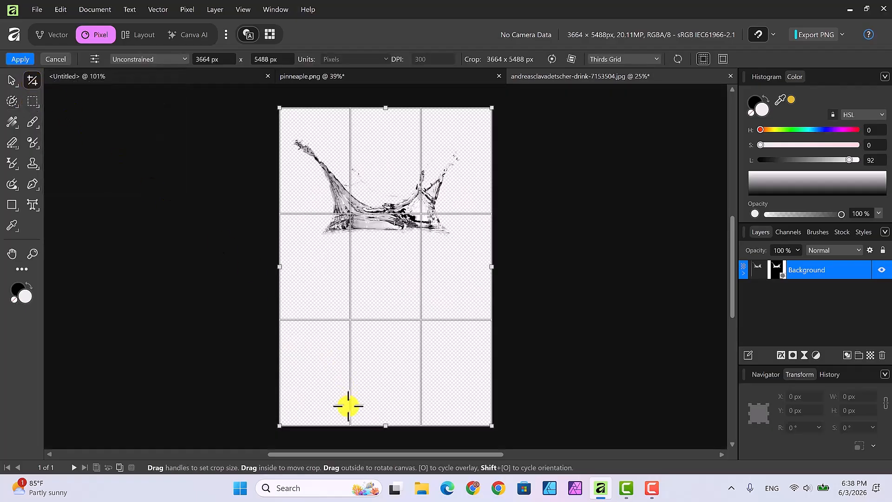
left_click_drag(386, 427, 387, 247)
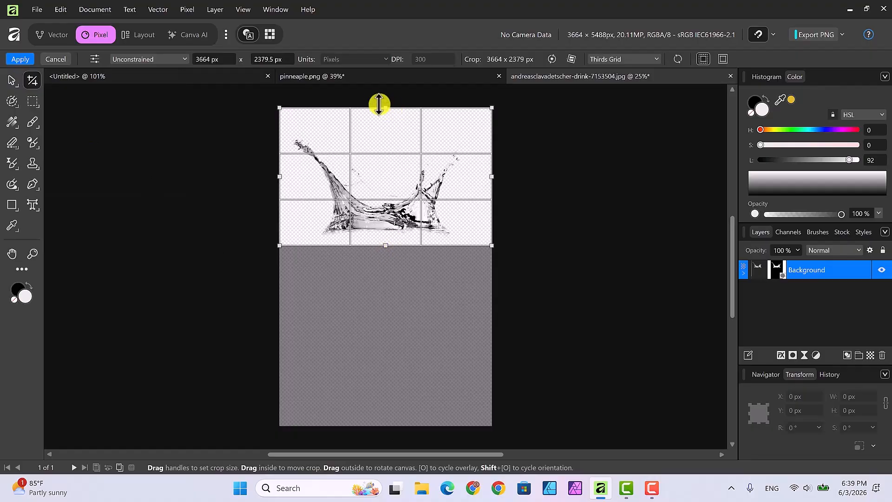
left_click_drag(382, 107, 385, 127)
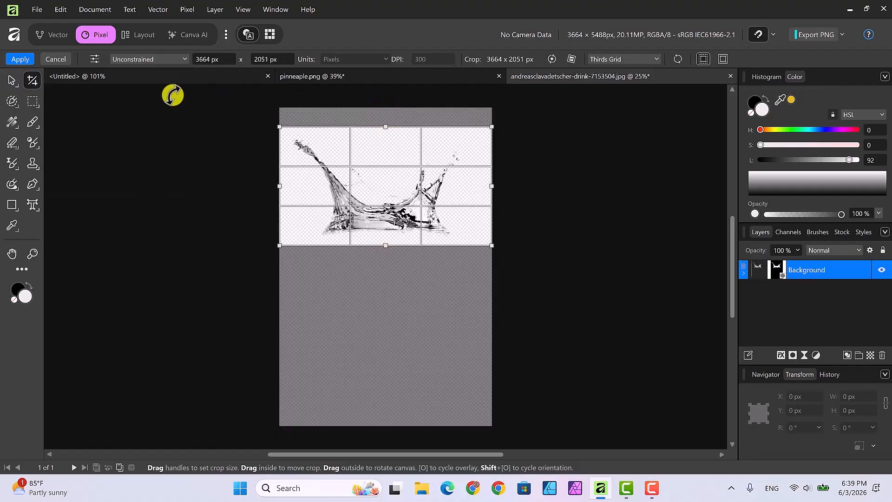
left_click(20, 59)
key("h")
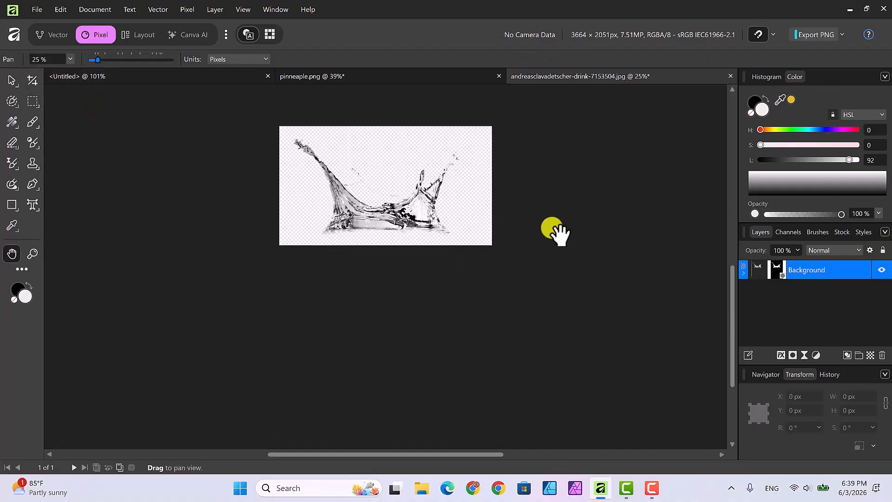
left_click(743, 273)
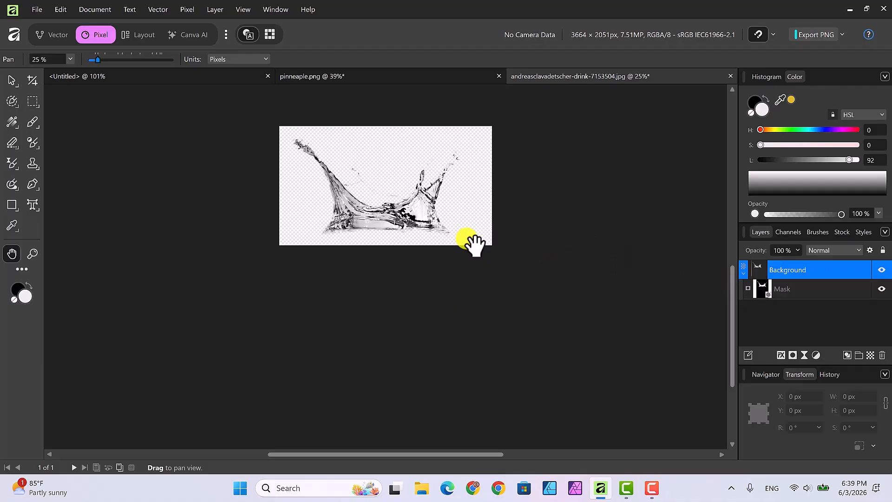
Select the Background's Mask and set the Paint Brush to 100% opacity and 100% hardness
left_click(824, 288)
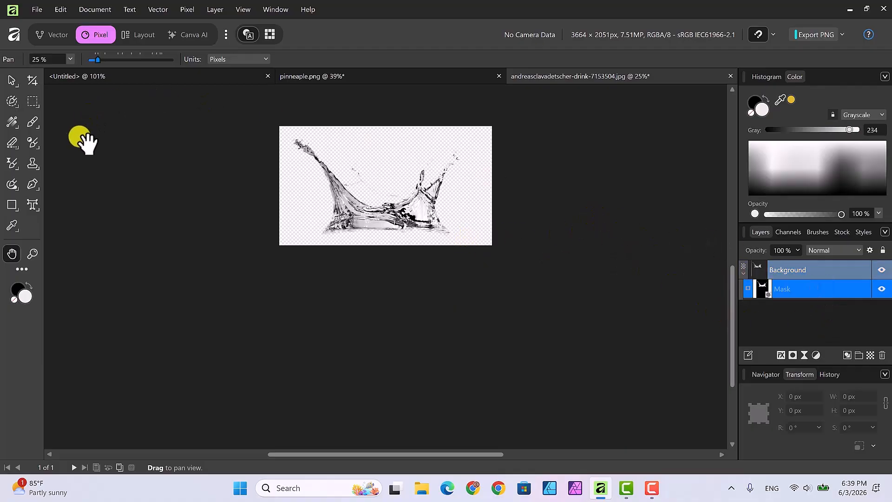
left_click(33, 122)
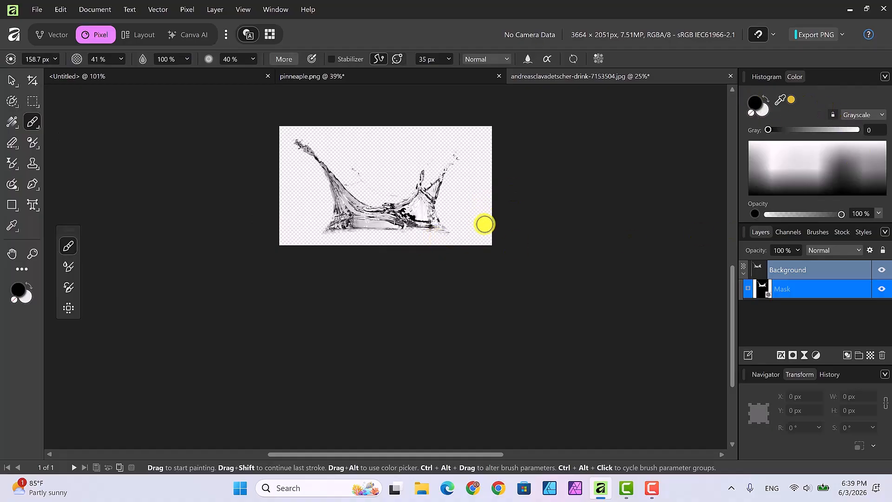
left_click(121, 59)
left_click_drag(120, 71, 174, 73)
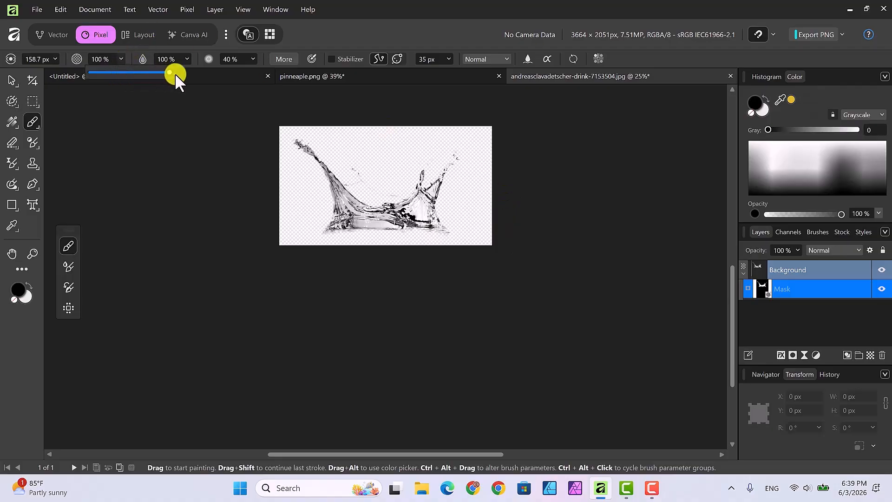
left_click(252, 59)
left_click(253, 59)
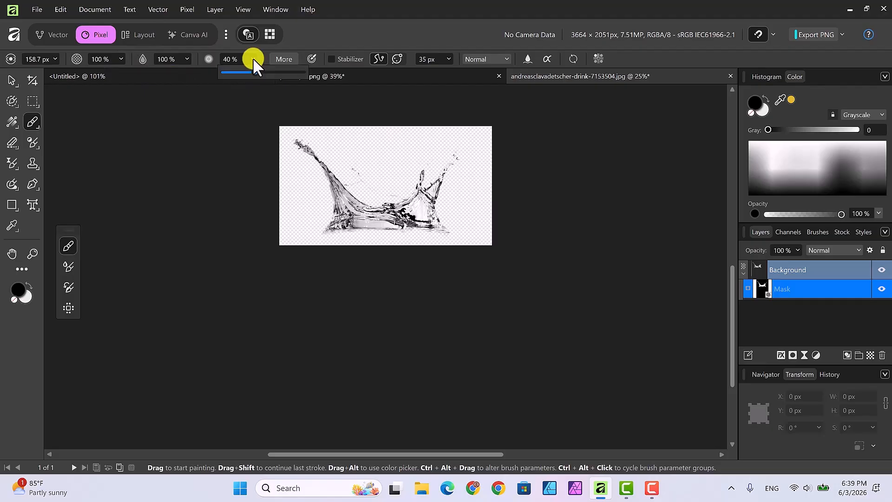
left_click_drag(255, 70, 308, 73)
left_click(33, 120)
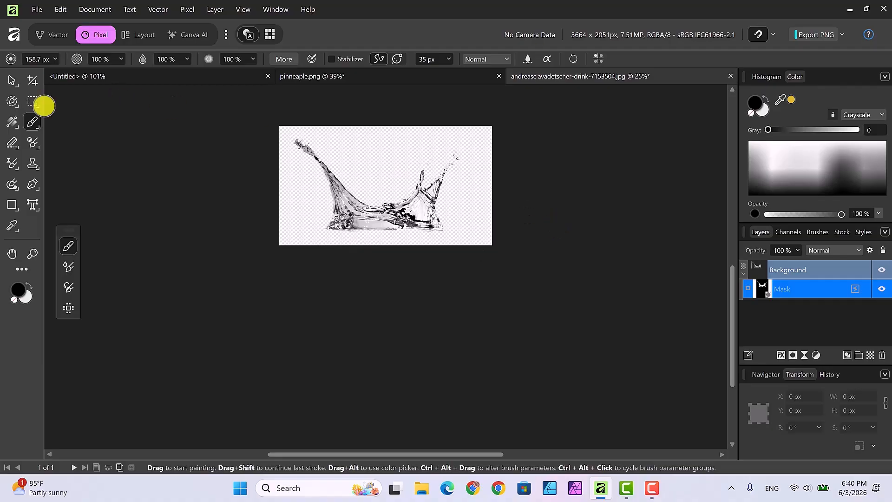
Nest the mask into Background, rasterize and trim it to 2907 × 1629 px, and copy the layer
left_click(12, 81)
left_click_drag(743, 277, 741, 273)
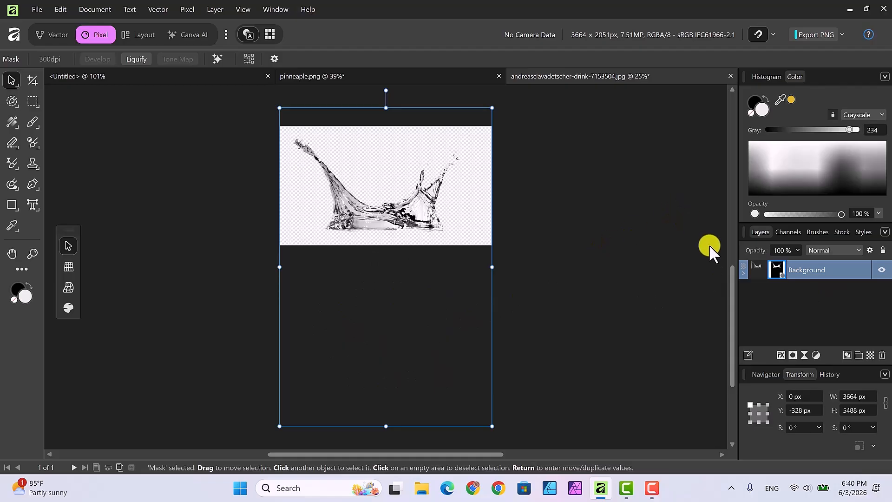
right_click(797, 270)
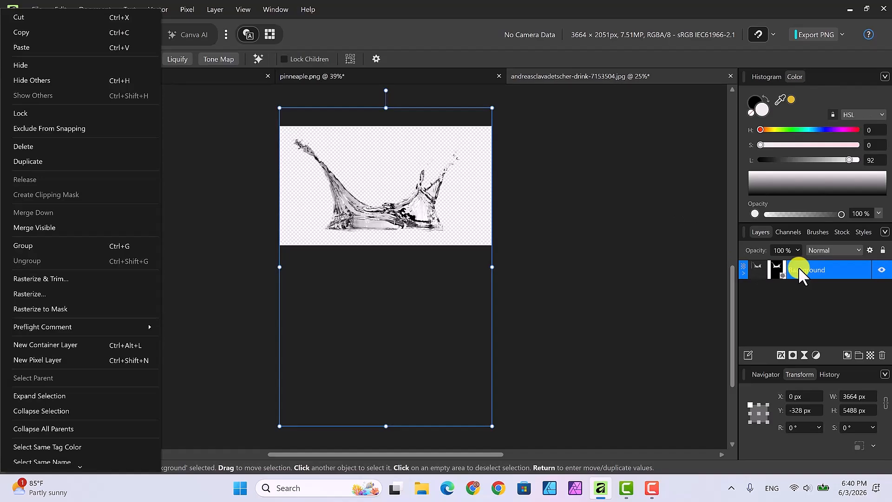
left_click(63, 278)
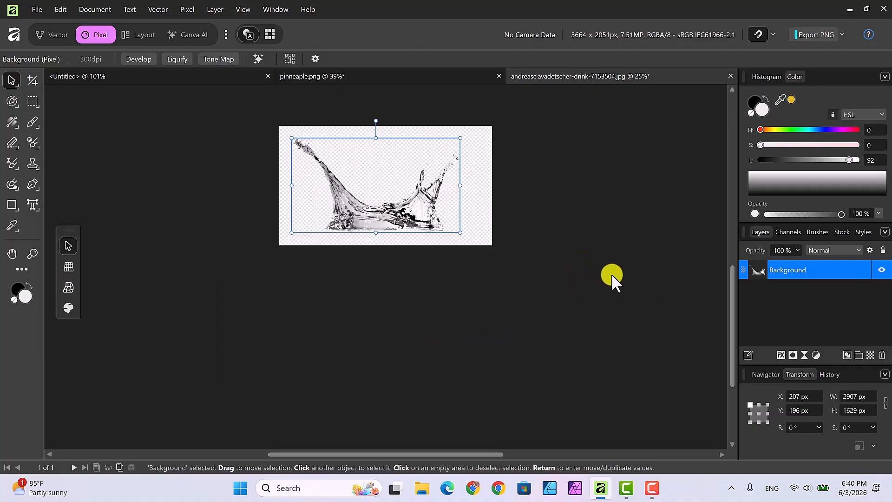
right_click(776, 268)
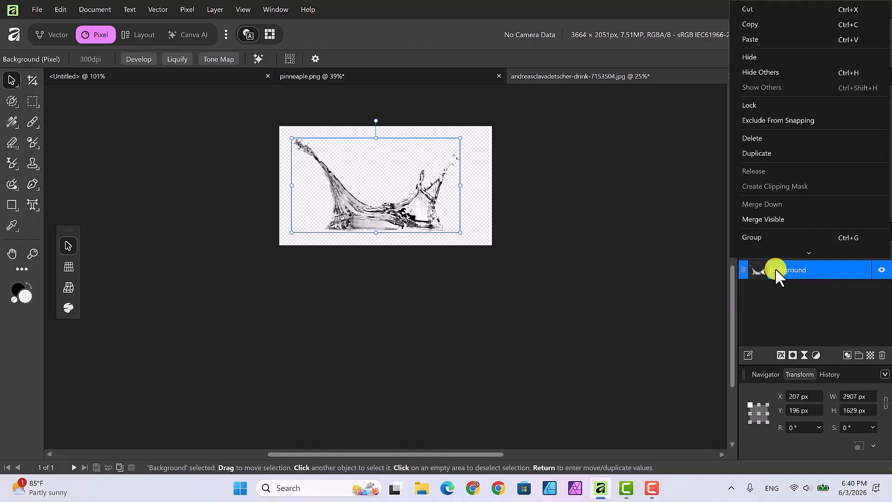
left_click(746, 27)
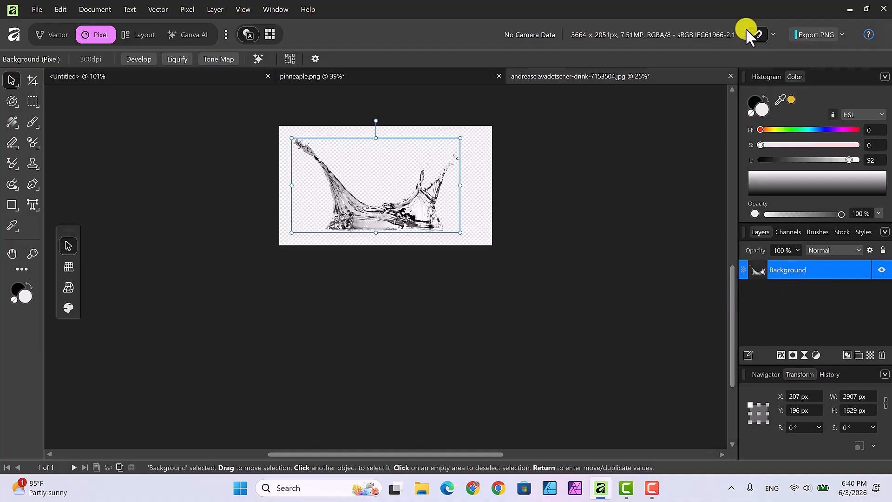
Paste the splash into the Untitled document and scale it down
left_click(128, 77)
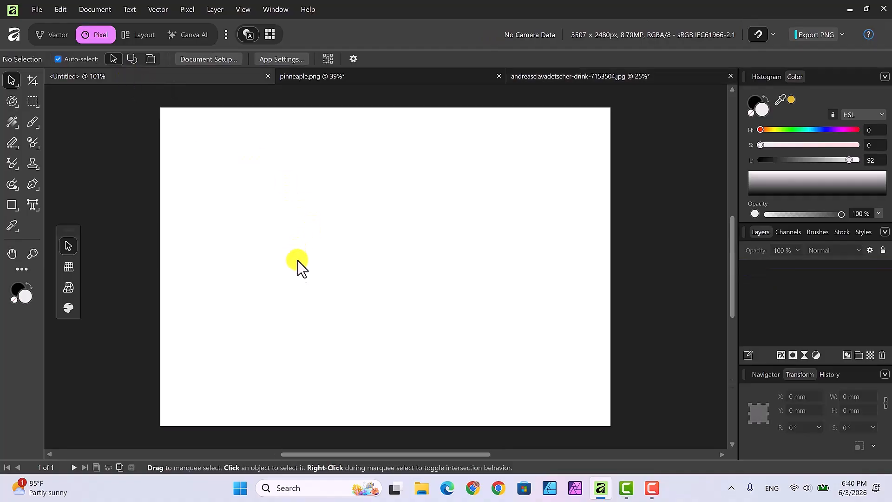
right_click(301, 272)
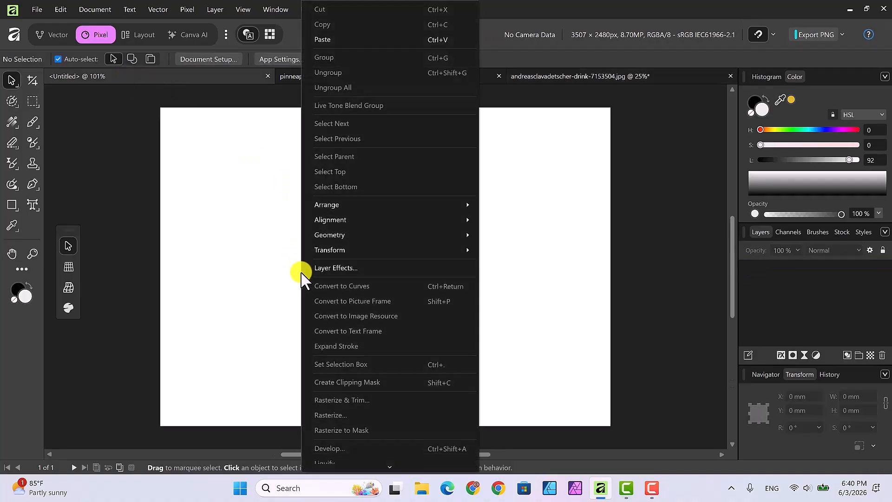
left_click(319, 39)
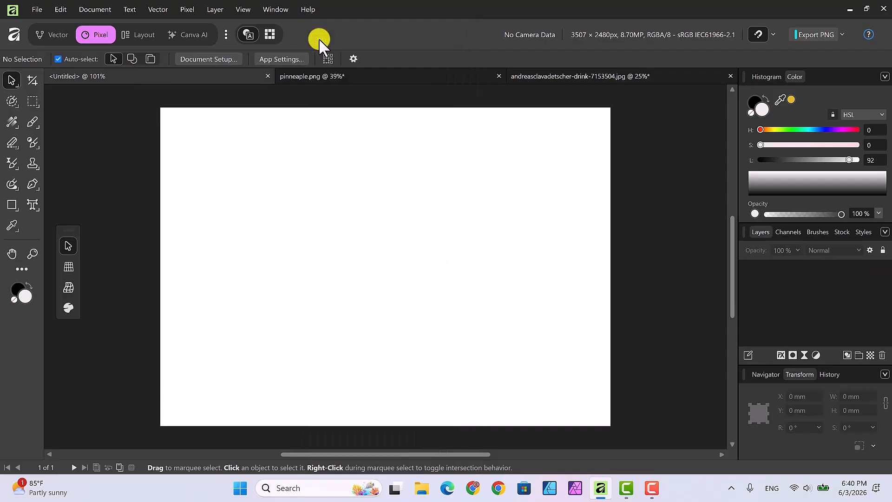
left_click_drag(561, 133, 386, 273)
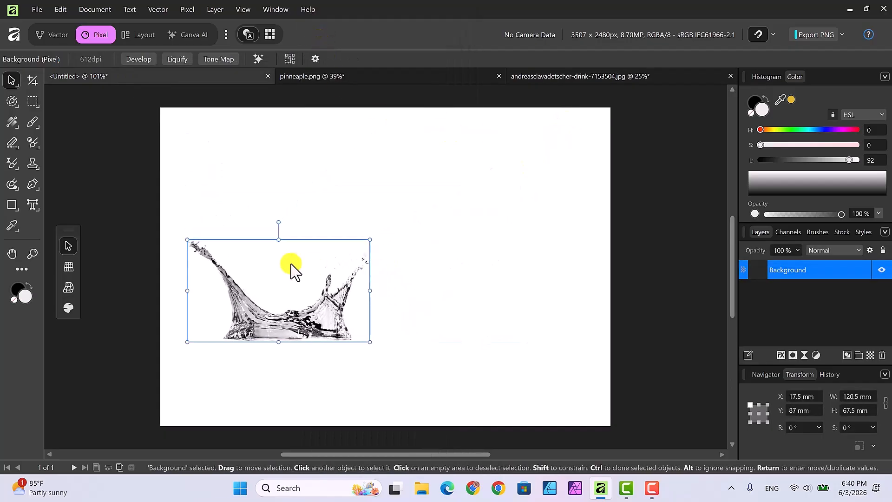
Flip the splash vertically, place it at the bottom centre, and return to pinneaple.png
right_click(291, 270)
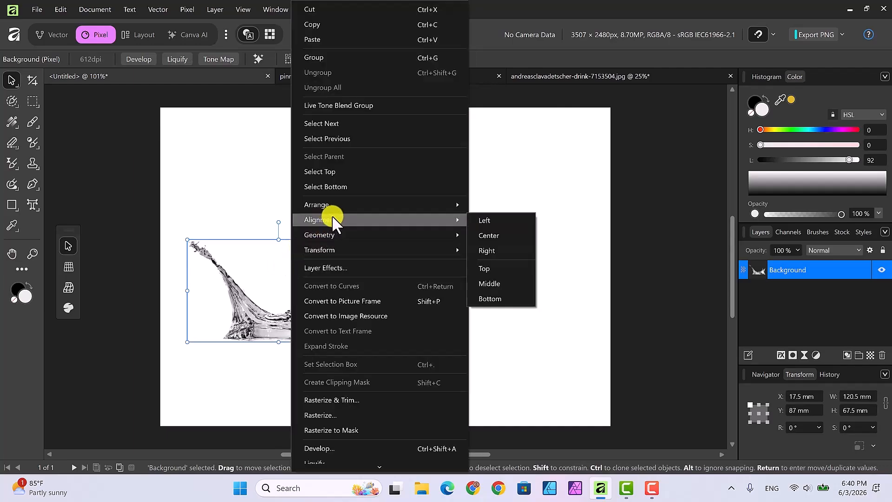
mouse_move(394, 250)
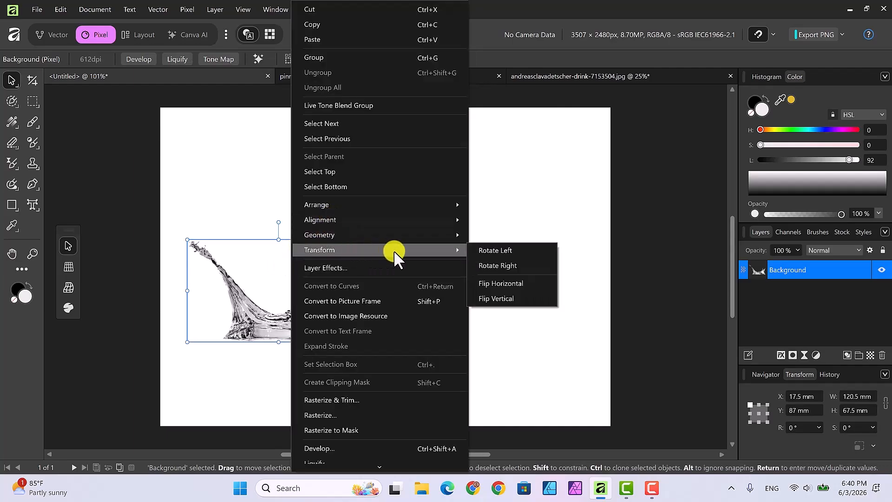
left_click(504, 297)
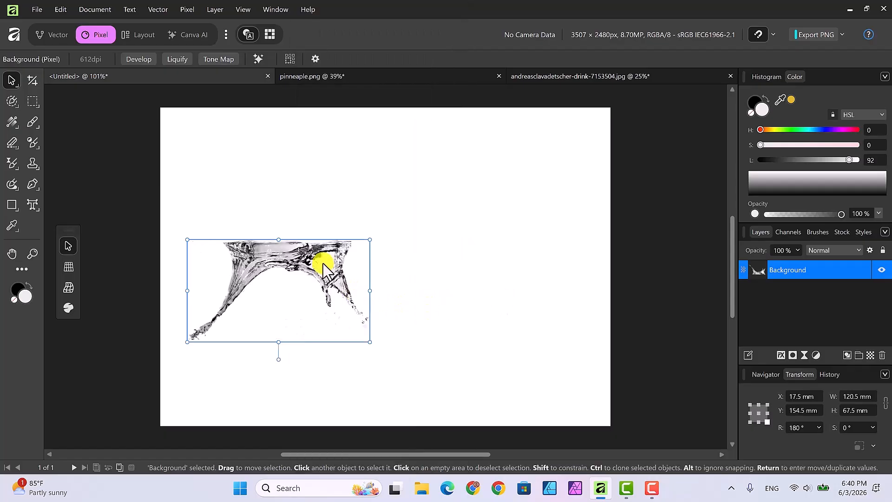
left_click_drag(323, 264, 459, 346)
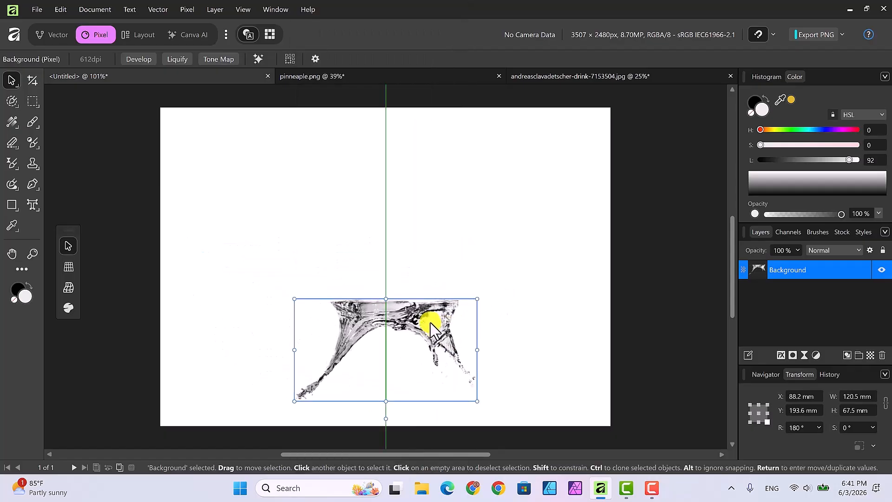
left_click(392, 74)
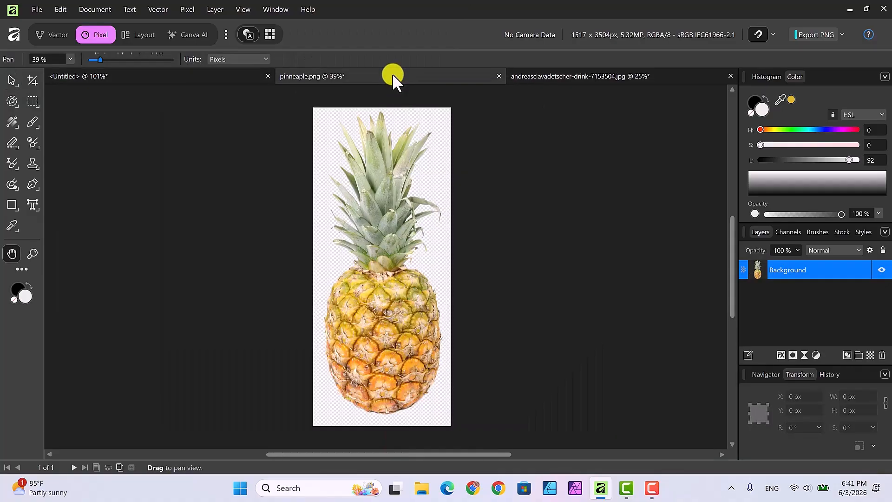
Copy the pineapple layer and paste it into the Untitled canvas
right_click(798, 269)
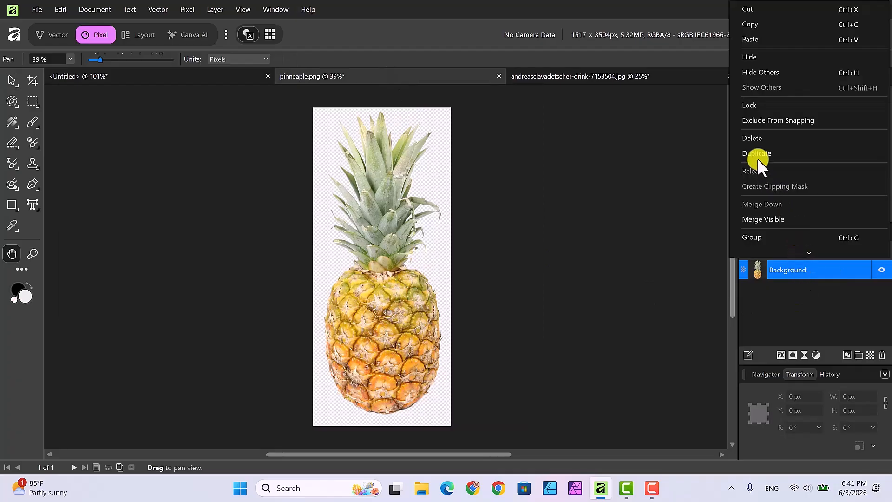
left_click(757, 25)
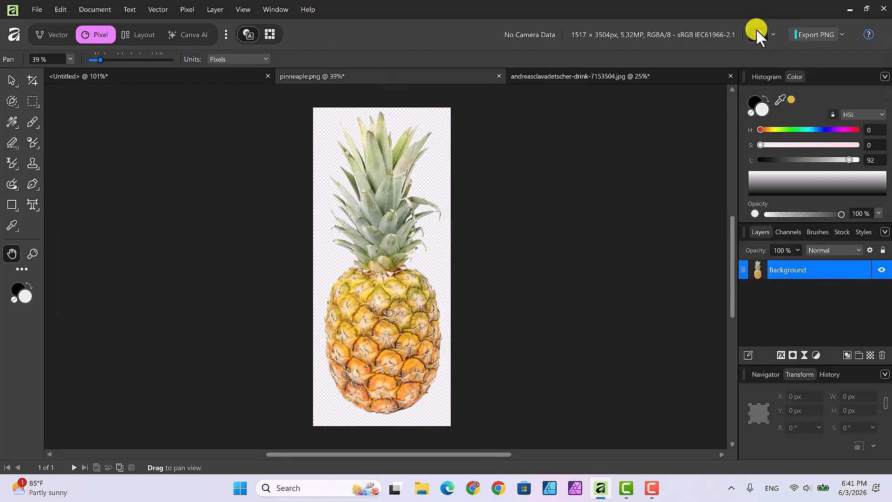
left_click(179, 75)
key("v")
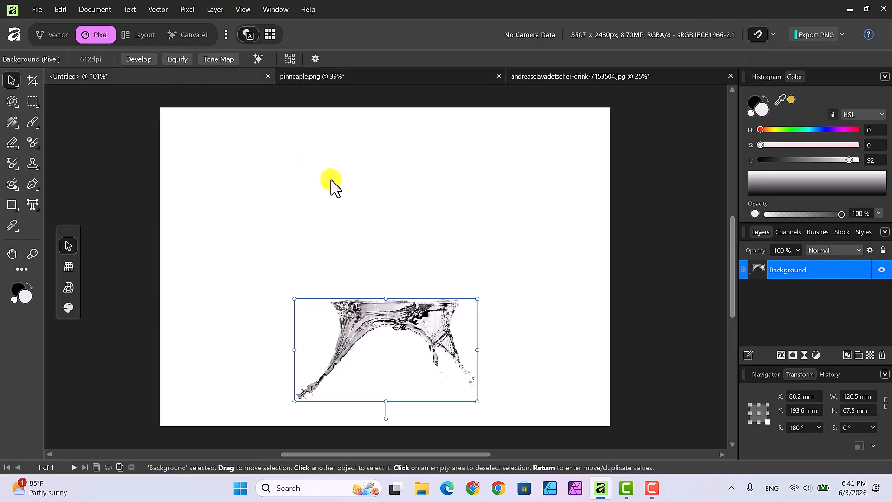
right_click(332, 182)
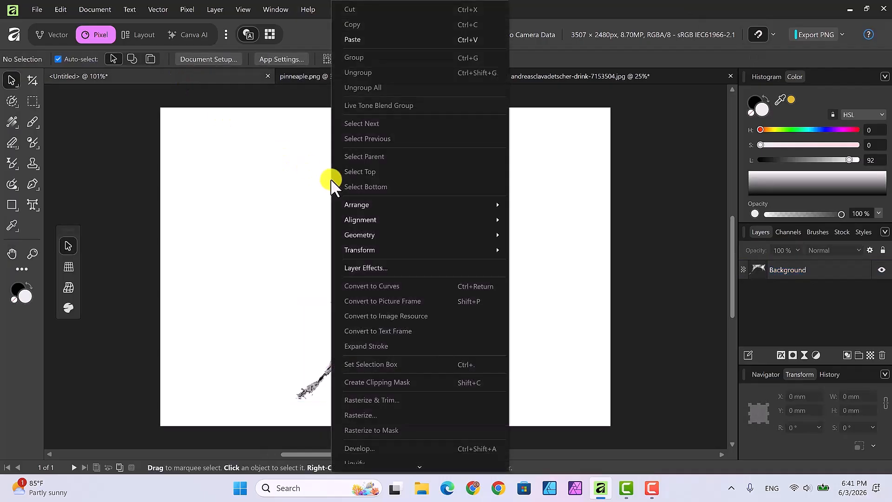
left_click(347, 39)
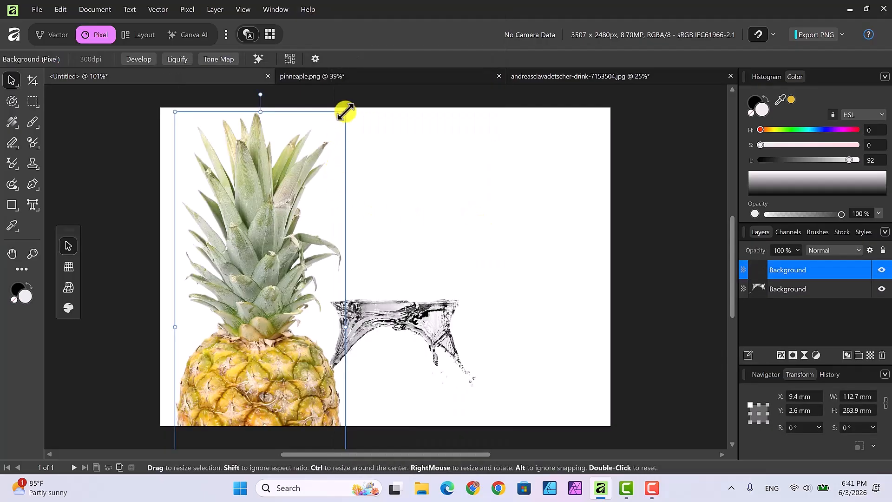
Shrink the pineapple to 61.1 × 154 mm, centre it, and move the splash layer above it
left_click_drag(343, 111, 404, 179)
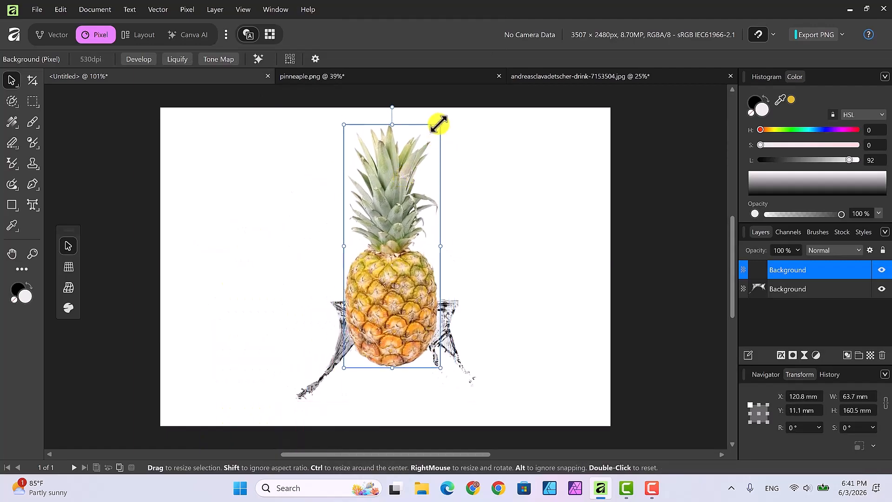
left_click_drag(439, 124, 431, 134)
left_click_drag(403, 182, 404, 176)
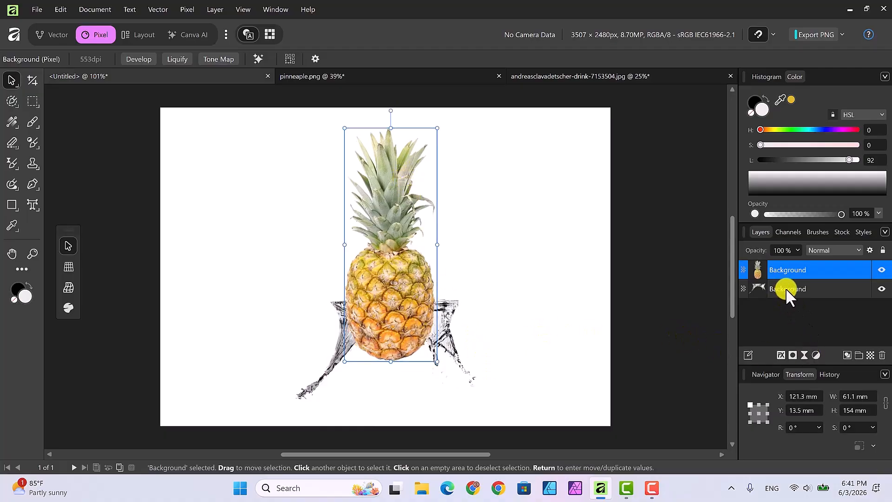
left_click_drag(785, 288, 789, 259)
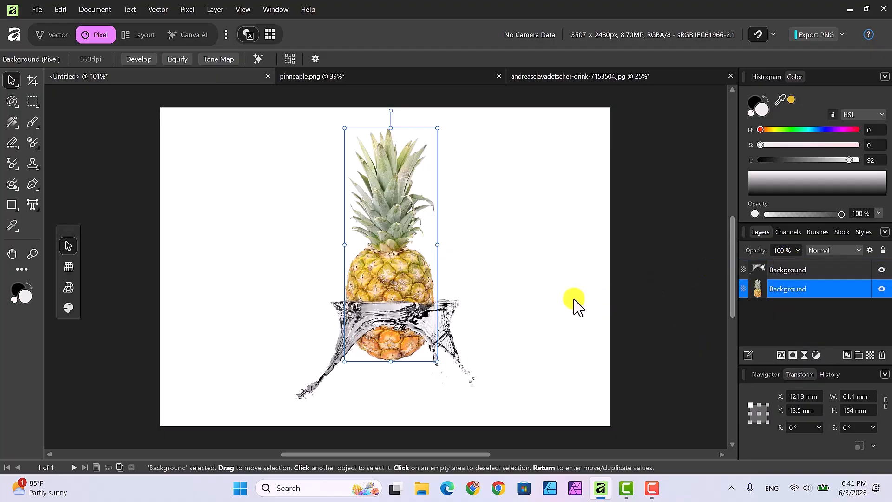
Shrink the water splash to about 101.4 × 56.8 mm and nudge it slightly right and up
left_click(447, 327)
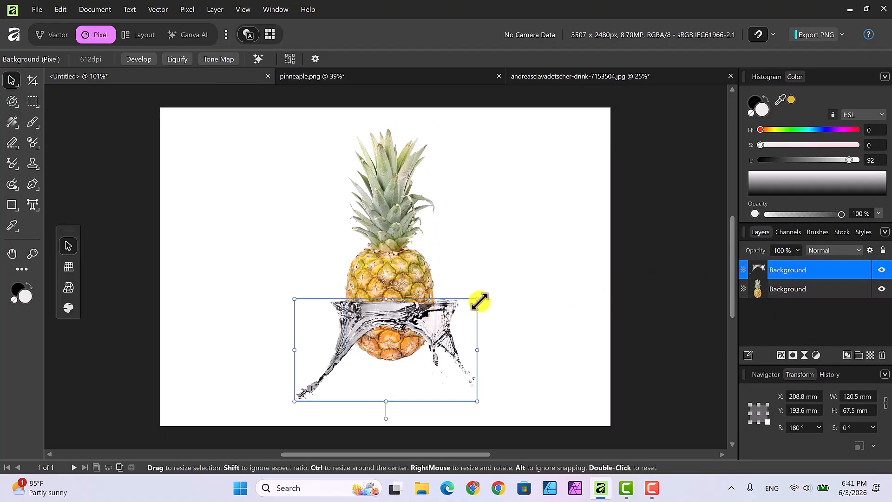
left_click_drag(477, 298, 453, 316)
left_click_drag(403, 332, 409, 328)
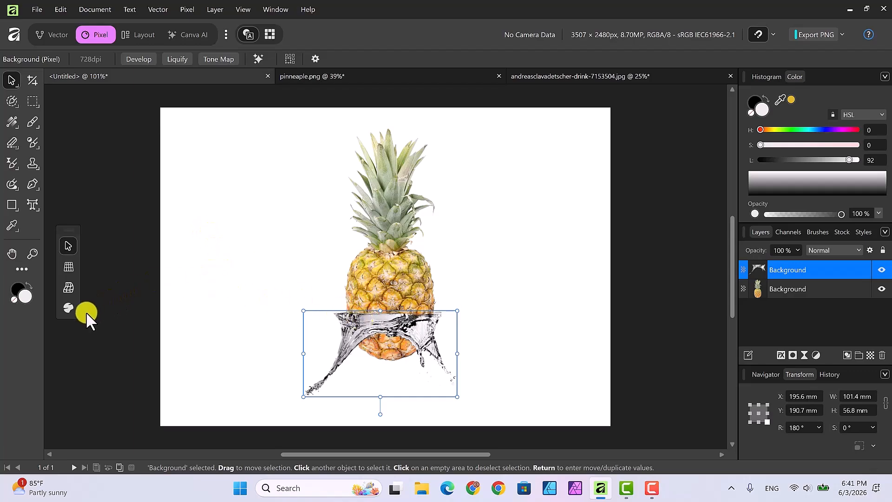
Mesh-warp the splash, pulling its top-left and top-right corners inward and curving the left edge
left_click(67, 285)
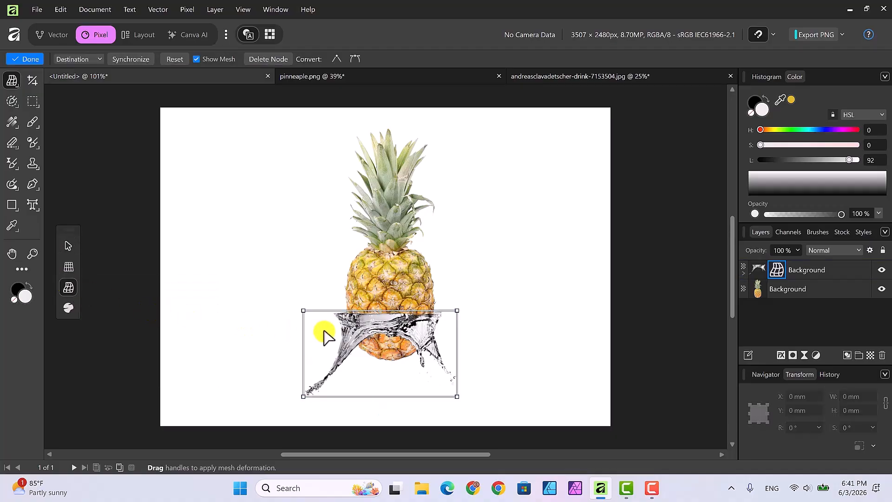
left_click_drag(303, 310, 316, 309)
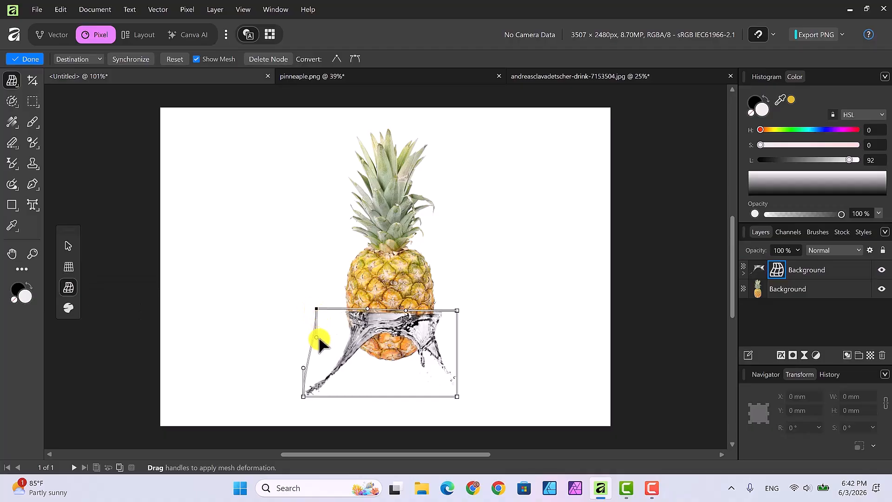
left_click_drag(316, 338, 310, 332)
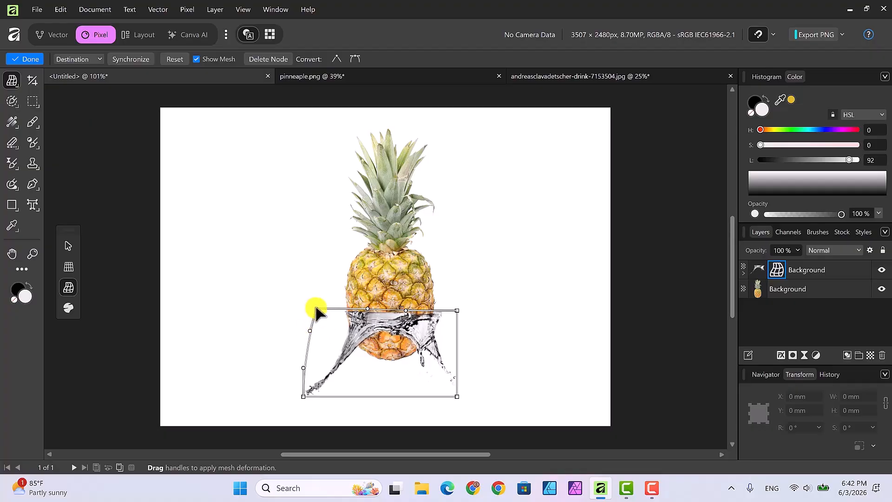
left_click_drag(315, 307, 318, 310)
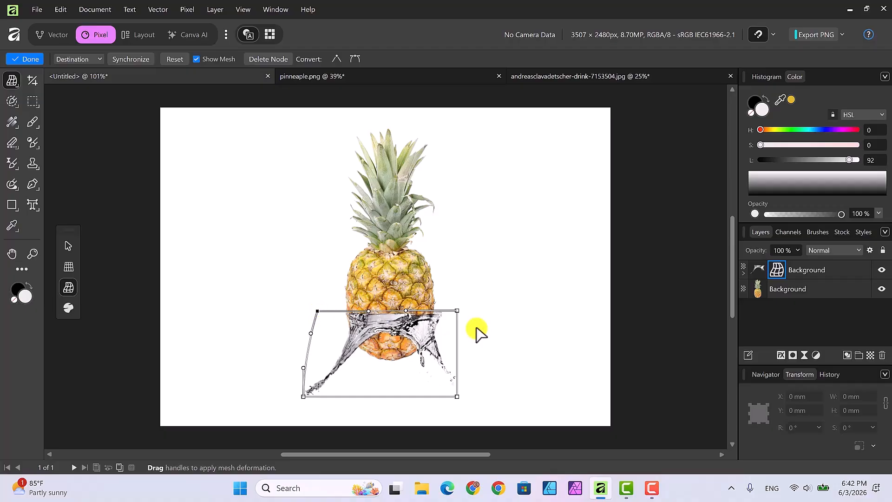
left_click_drag(456, 310, 456, 338)
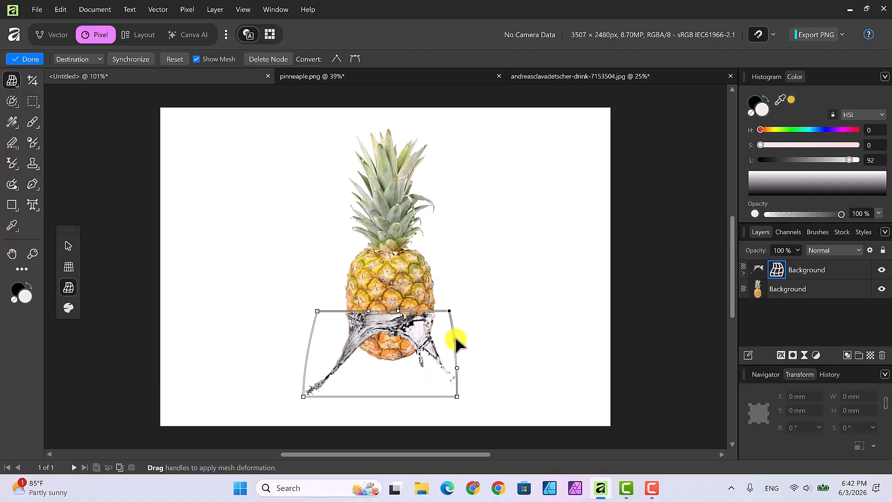
left_click(318, 311)
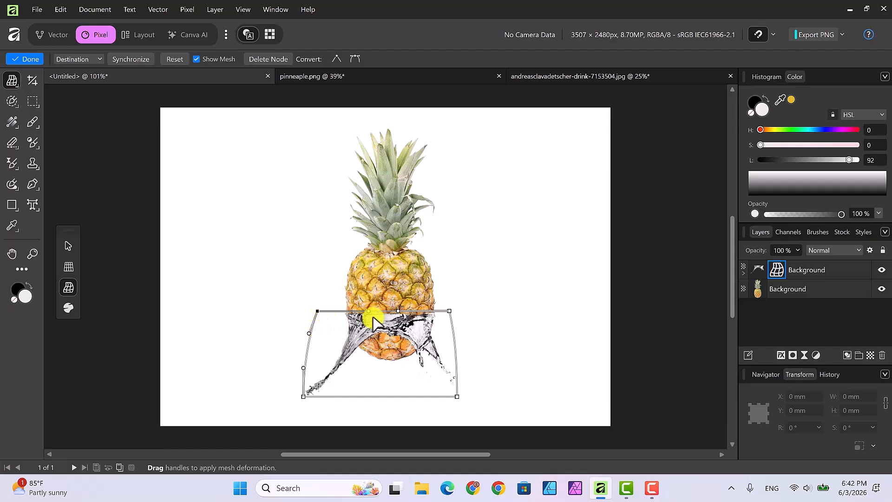
Add a middle warp line, pull the splash's top edge and lower middle down, and commit the warp
left_click_drag(369, 313, 369, 308)
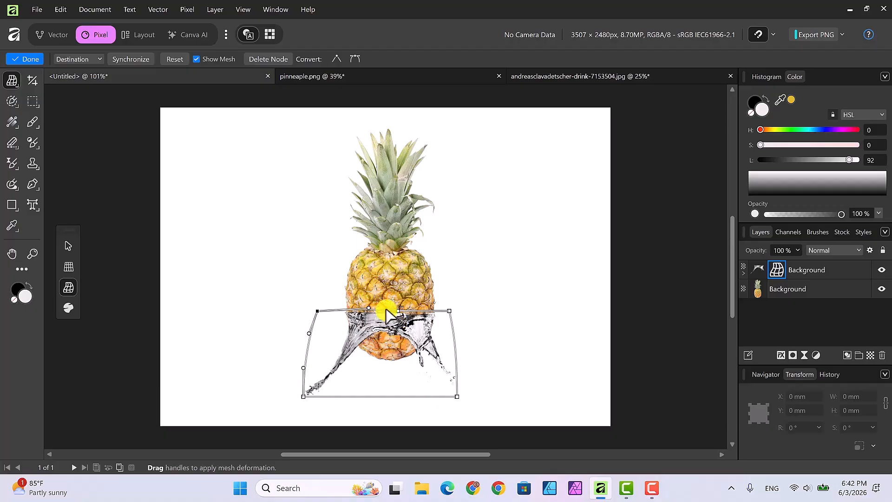
double_click(384, 310)
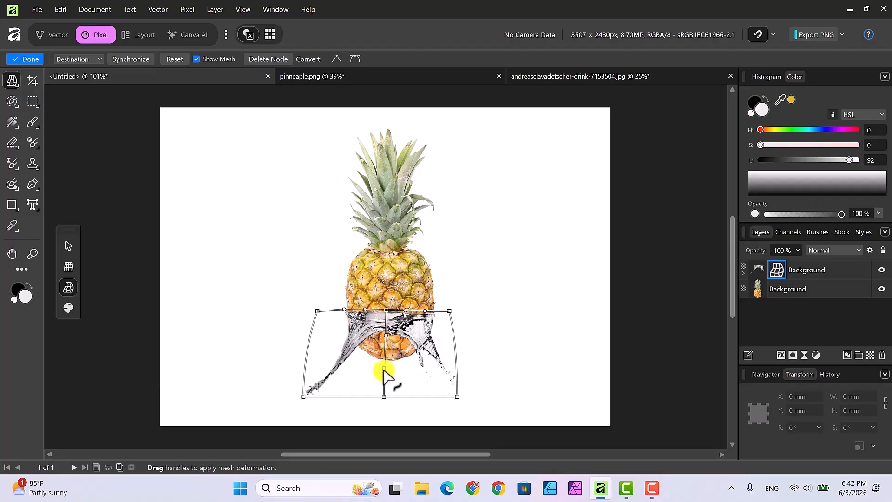
left_click_drag(384, 369, 385, 379)
left_click_drag(386, 335, 386, 355)
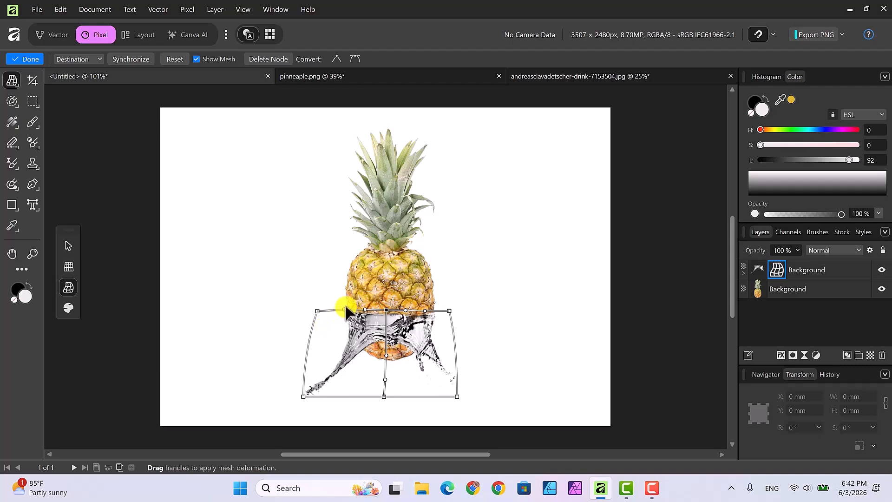
left_click_drag(345, 309, 346, 310)
left_click(66, 245)
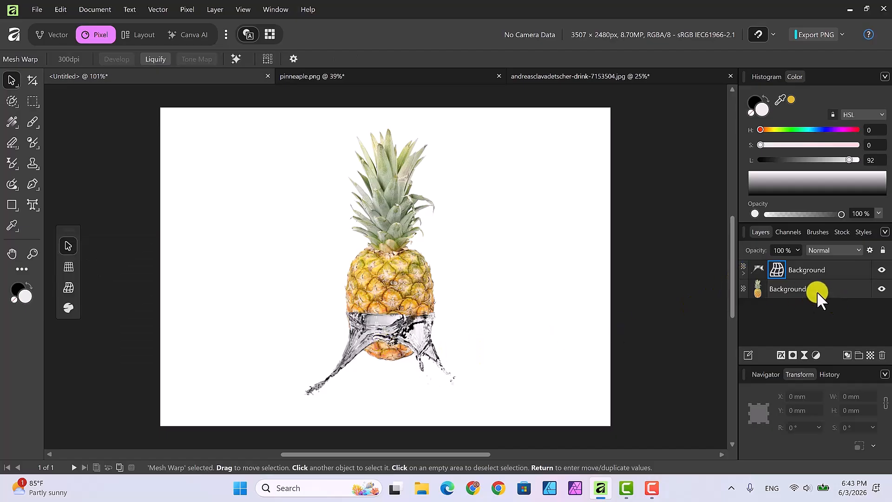
Add a mask to the pineapple layer and get the Paint Brush ready to paint on it
left_click(791, 288)
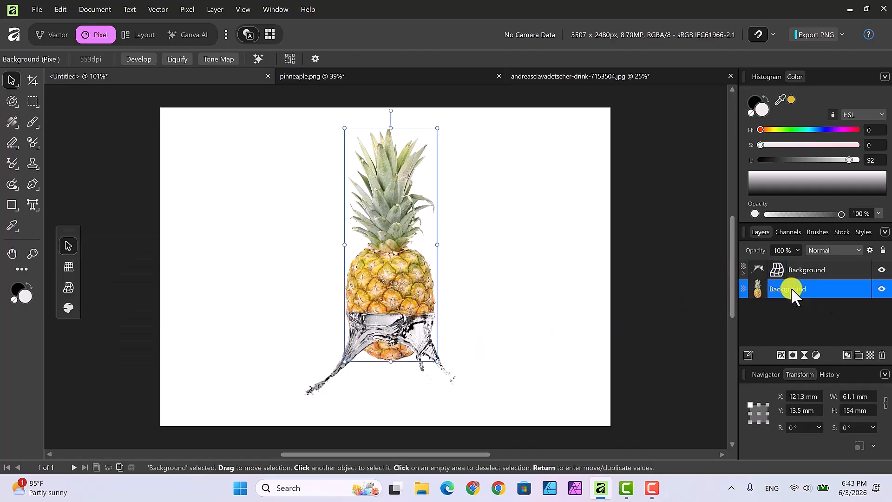
left_click(793, 355)
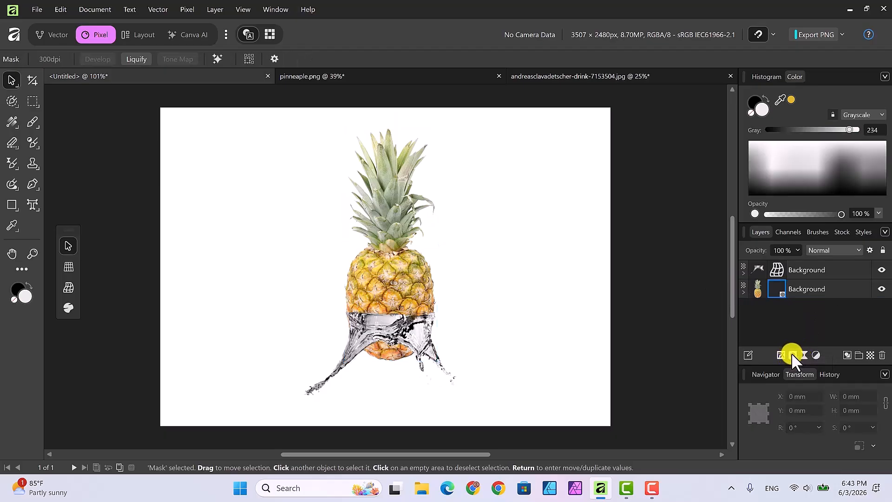
left_click(745, 291)
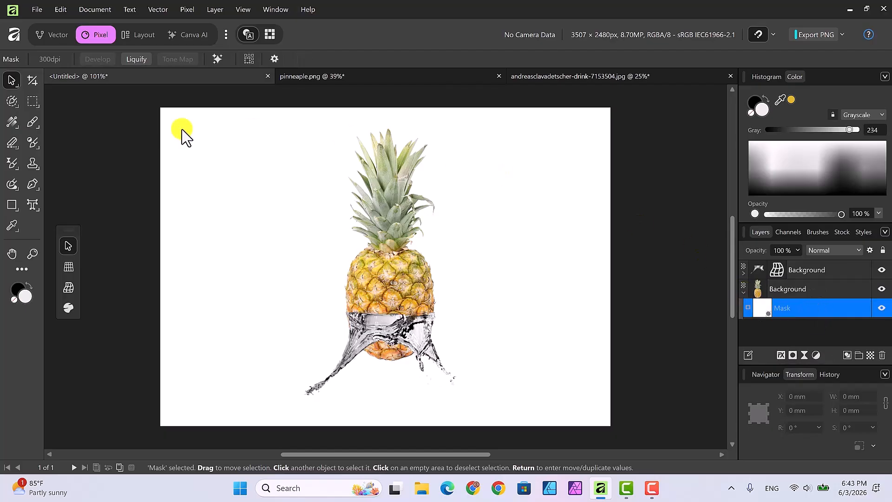
left_click(32, 121)
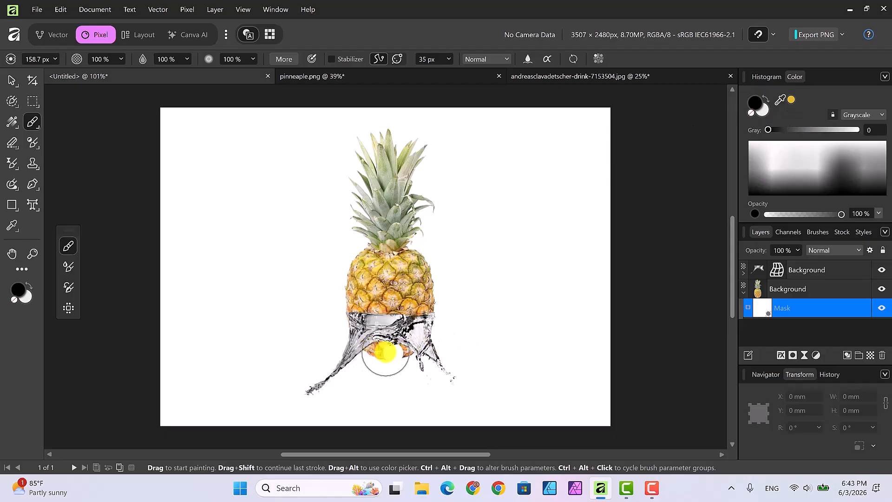
Paint out the pineapple's base on its mask, then nest the Mesh Warp inside the splash layer
mouse_move(398, 345)
left_mouse_down()
mouse_move(412, 353)
mouse_move(392, 362)
mouse_move(372, 357)
mouse_move(417, 346)
left_mouse_up()
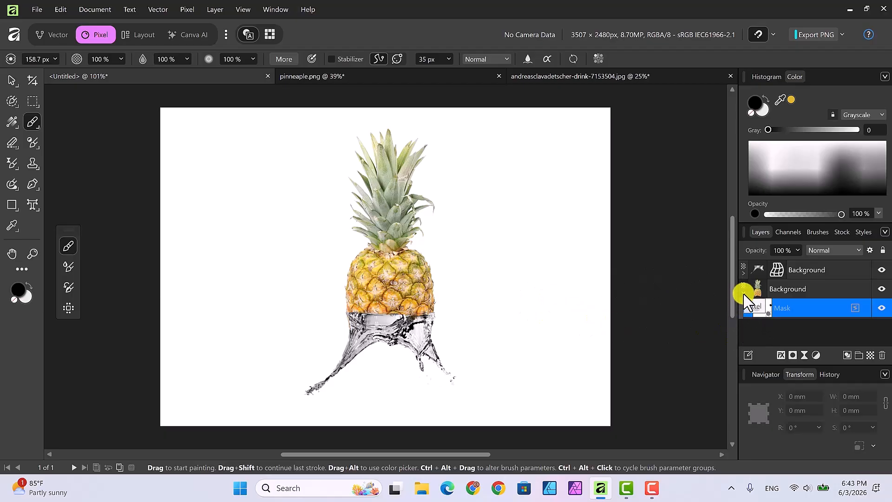
left_click_drag(744, 299, 744, 291)
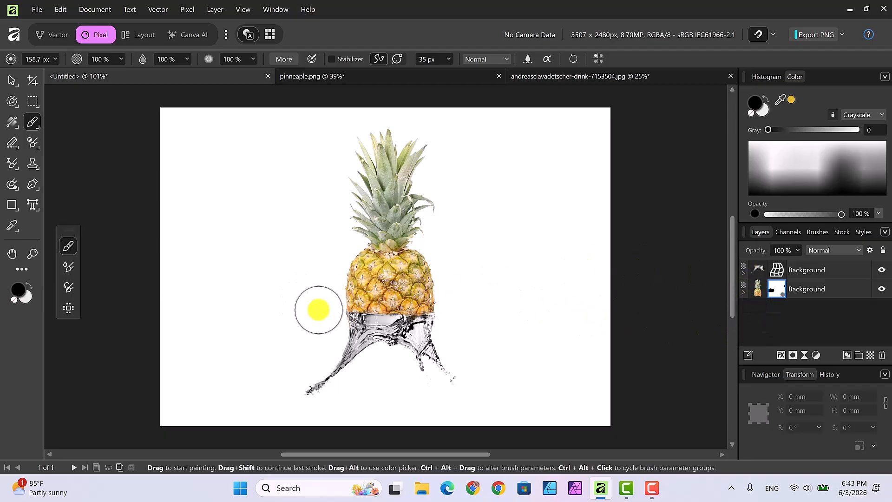
left_click(12, 80)
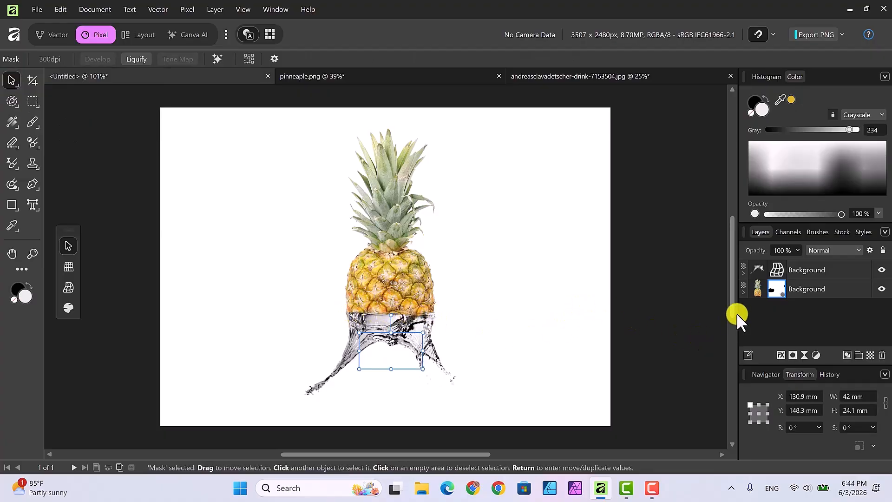
left_click_drag(744, 274, 743, 273)
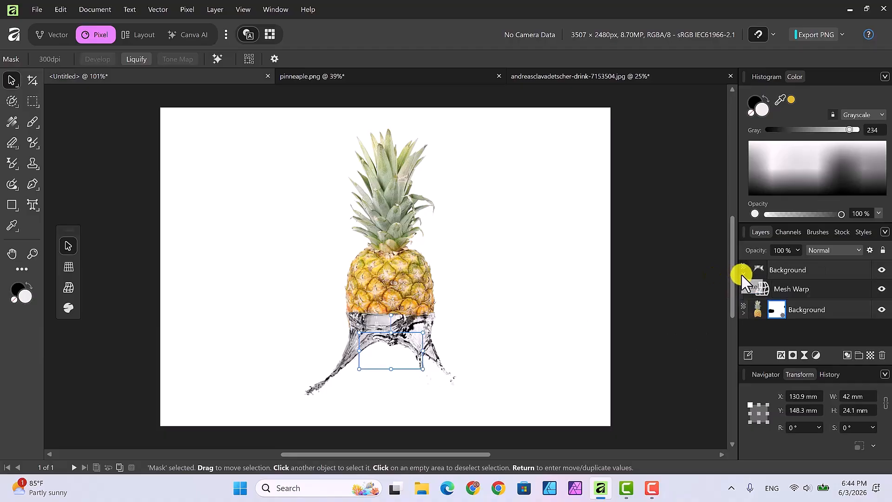
Add a mask to the splash layer, reposition it in the stack, and choose the Basic 16 px Round Brush
left_click(742, 275)
left_click(793, 270)
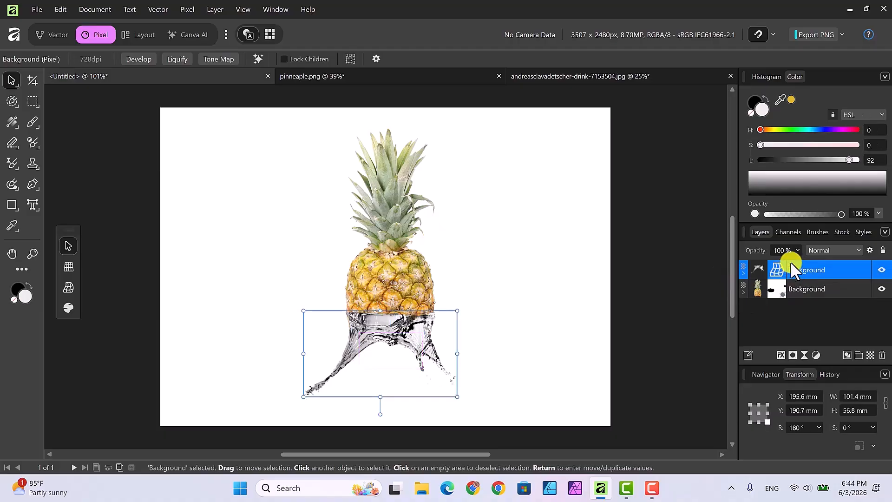
left_click(793, 354)
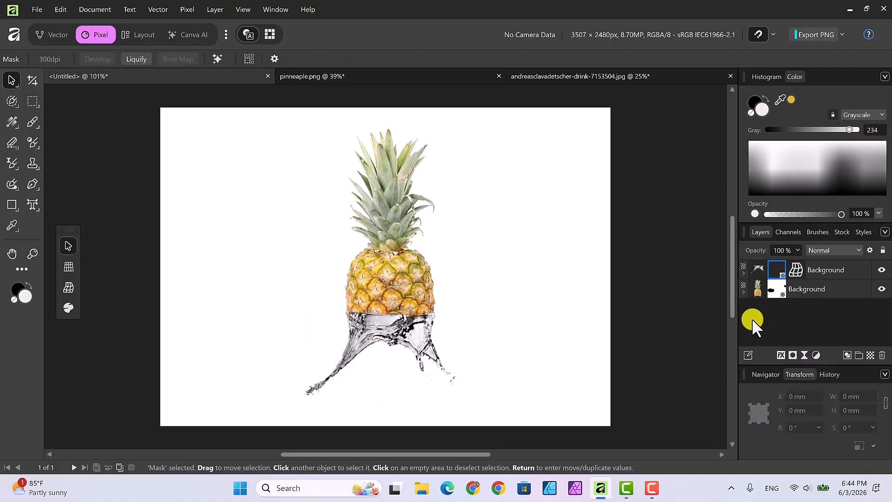
left_click_drag(795, 270, 741, 272)
left_click_drag(801, 288, 813, 293)
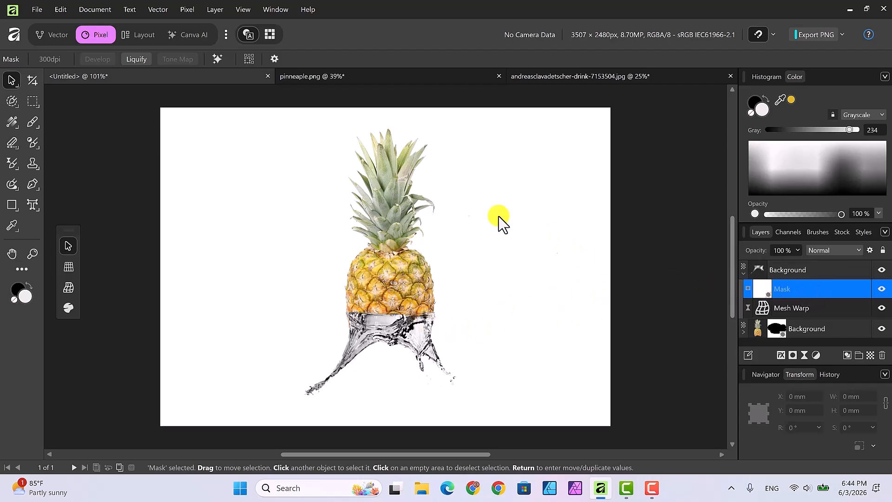
left_click(32, 119)
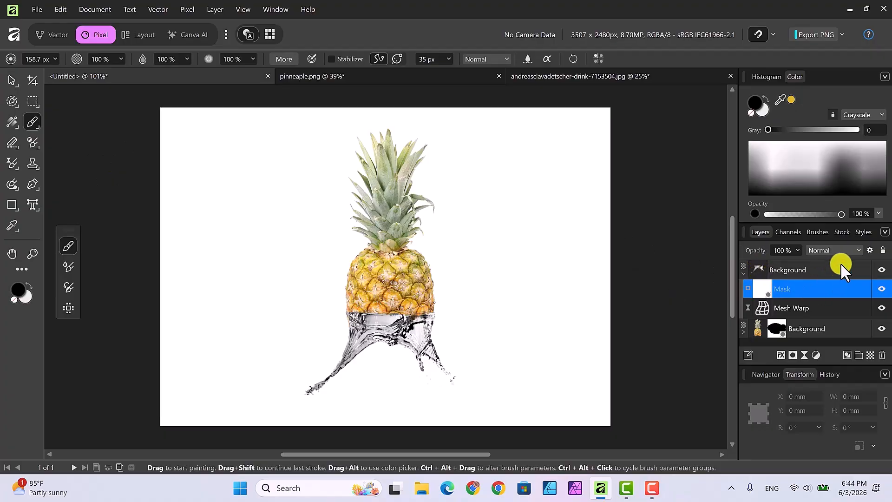
left_click(826, 232)
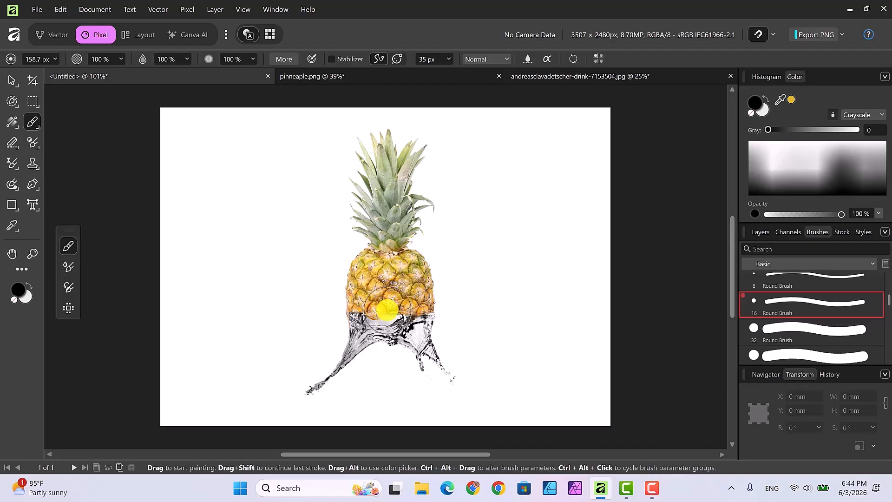
With a smaller brush at 40% opacity and 41% hardness, paint the pineapple-splash seam soft, then deselect
left_click(120, 60)
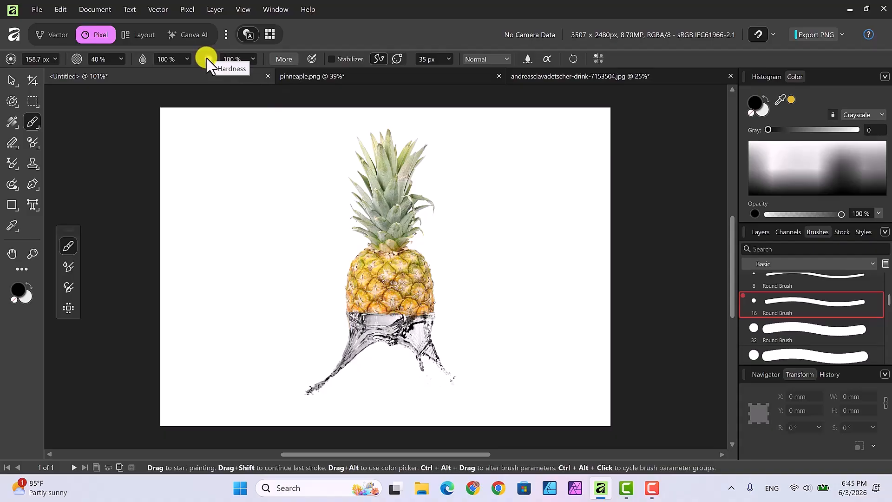
left_click(253, 59)
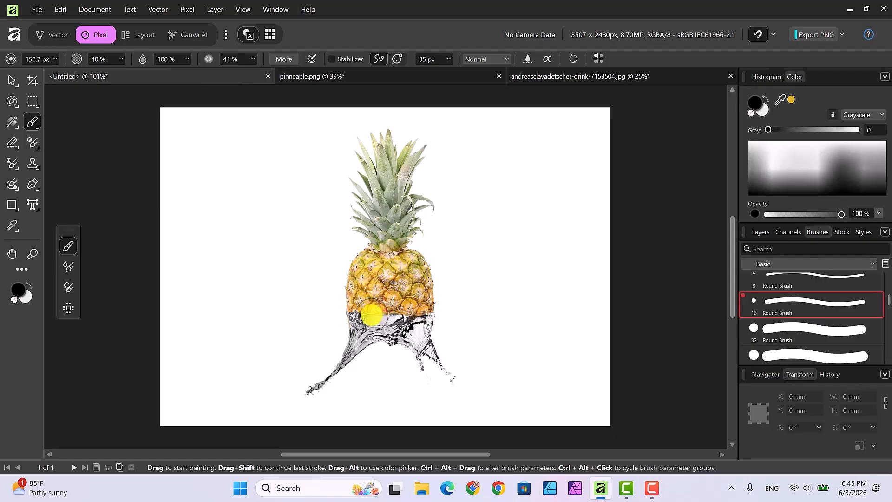
key("bracketleft")
key("bracketleft")
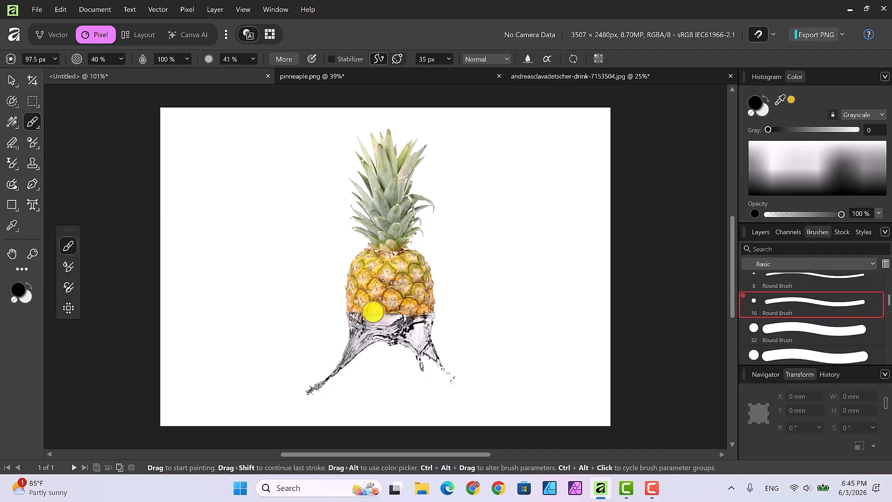
mouse_move(355, 316)
left_mouse_down()
mouse_move(374, 309)
mouse_move(419, 316)
mouse_move(360, 303)
mouse_move(352, 310)
mouse_move(422, 314)
mouse_move(358, 314)
mouse_move(428, 316)
mouse_move(355, 312)
mouse_move(424, 308)
left_mouse_up()
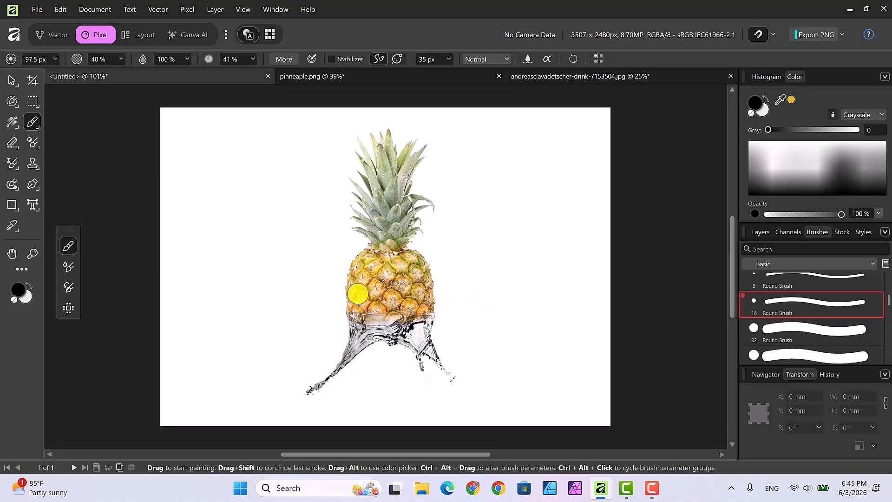
mouse_move(364, 311)
left_mouse_down()
mouse_move(355, 315)
mouse_move(414, 315)
left_mouse_up()
left_click(10, 83)
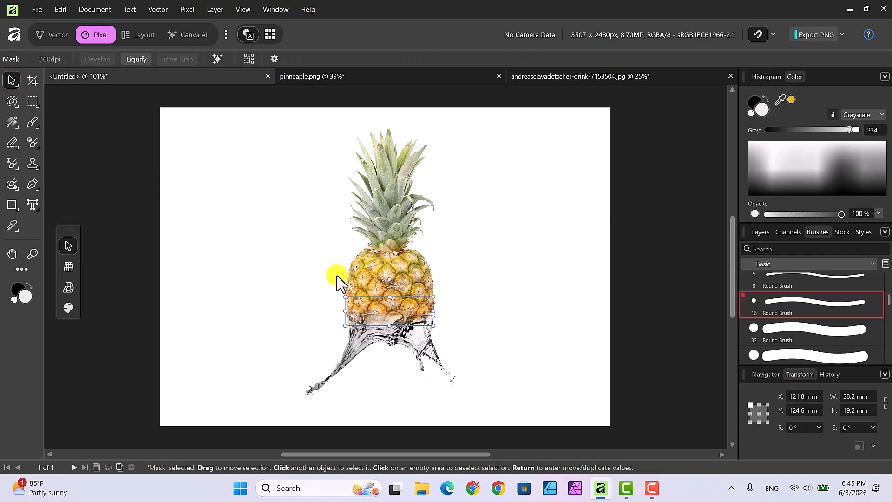
left_click(458, 344)
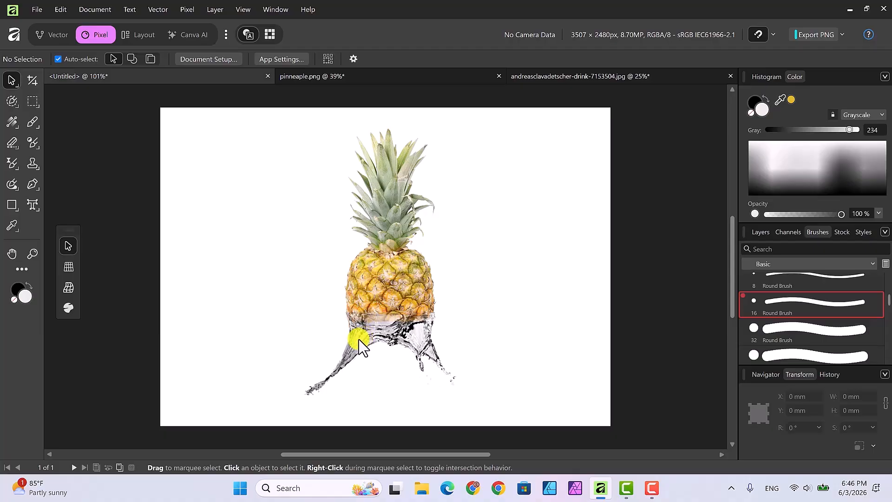
Select the splash layer and fold its Mask and Mesh Warp children into one row
left_click(760, 231)
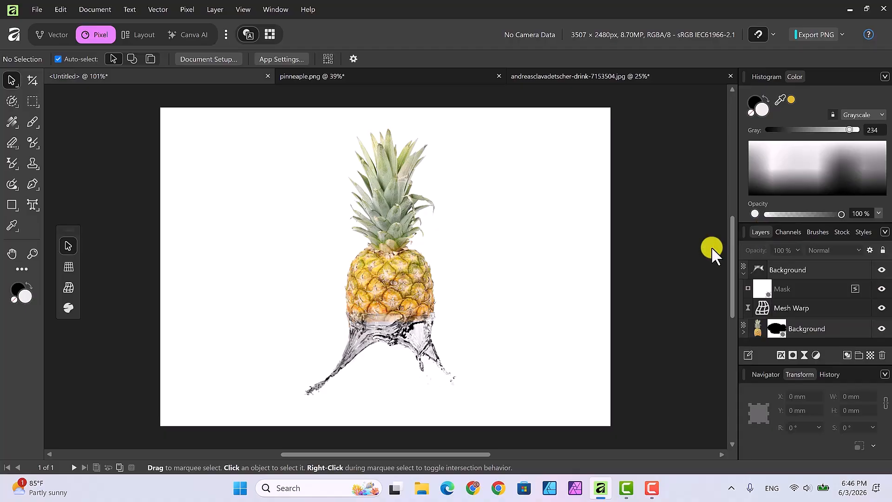
left_click(355, 335)
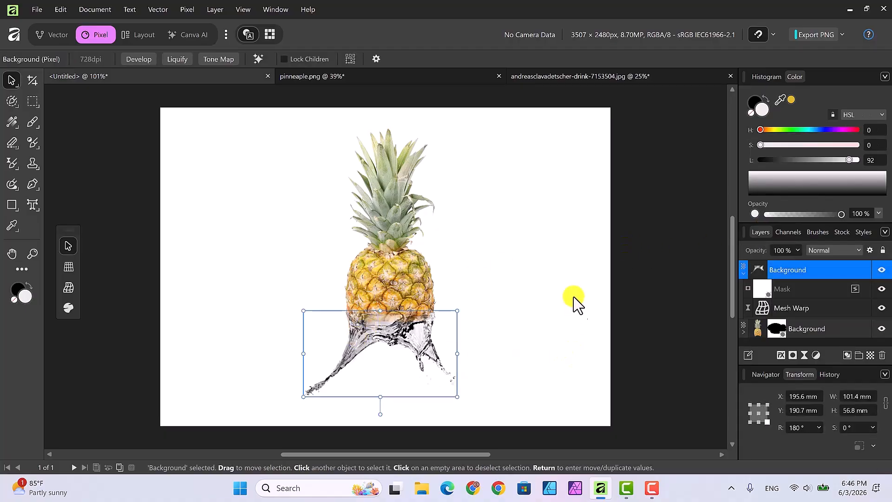
left_click(743, 273)
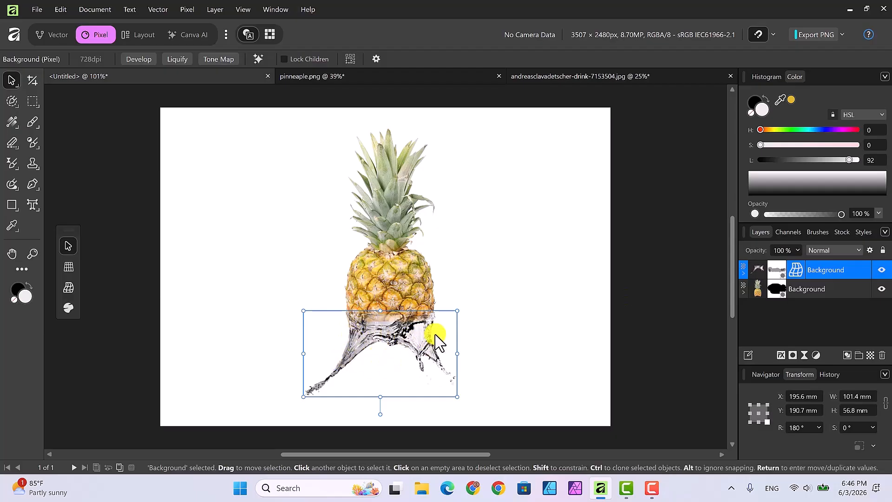
Add a Recolor adjustment and nest it inside the splash layer so only the water turns red
left_click(817, 356)
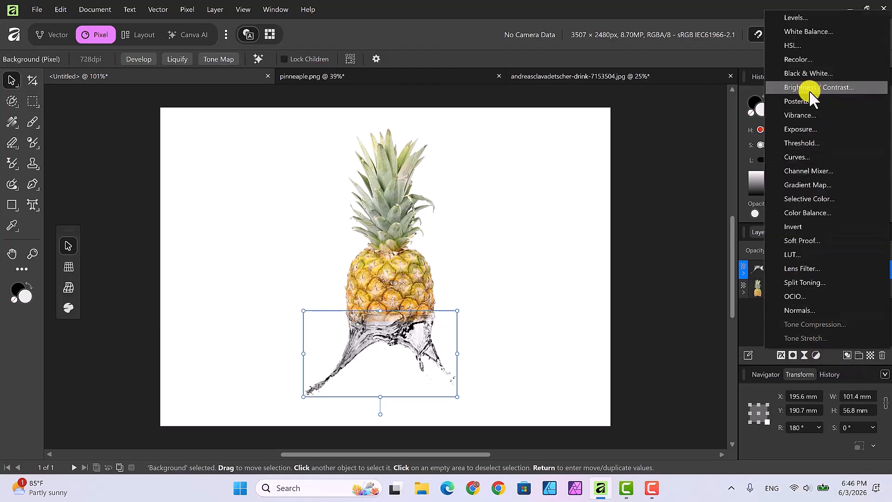
left_click(797, 59)
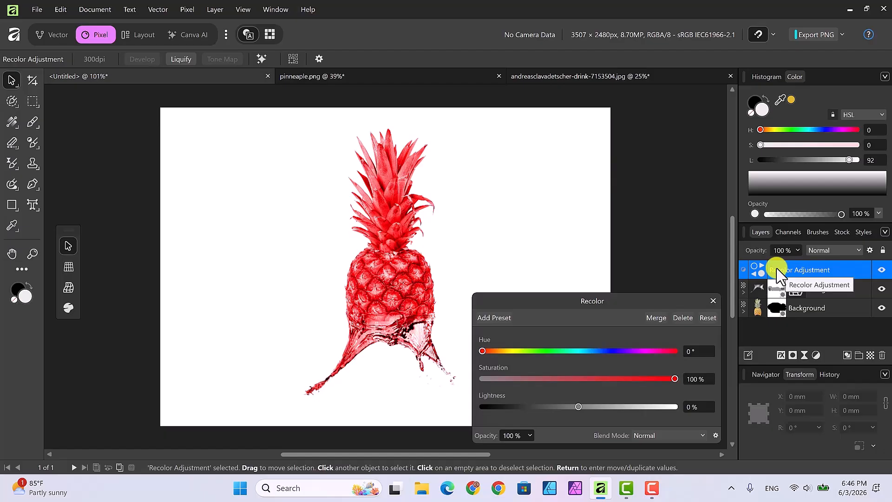
left_click_drag(777, 270, 782, 288)
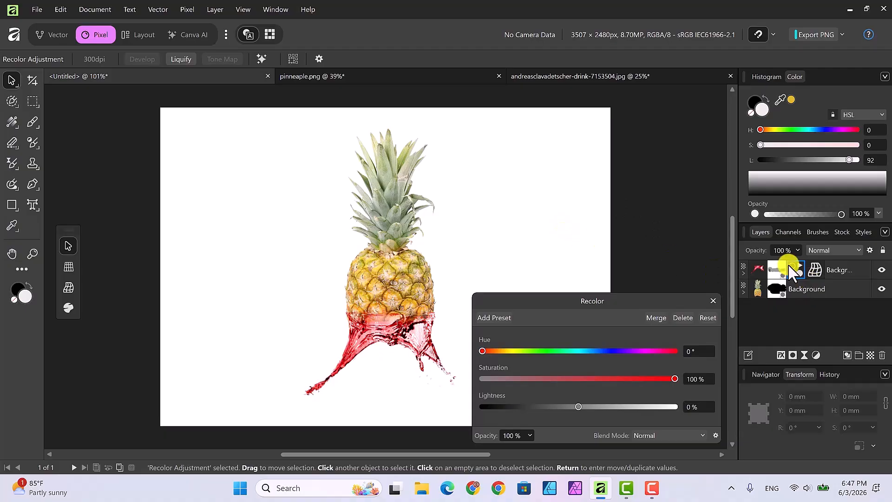
left_click(764, 272)
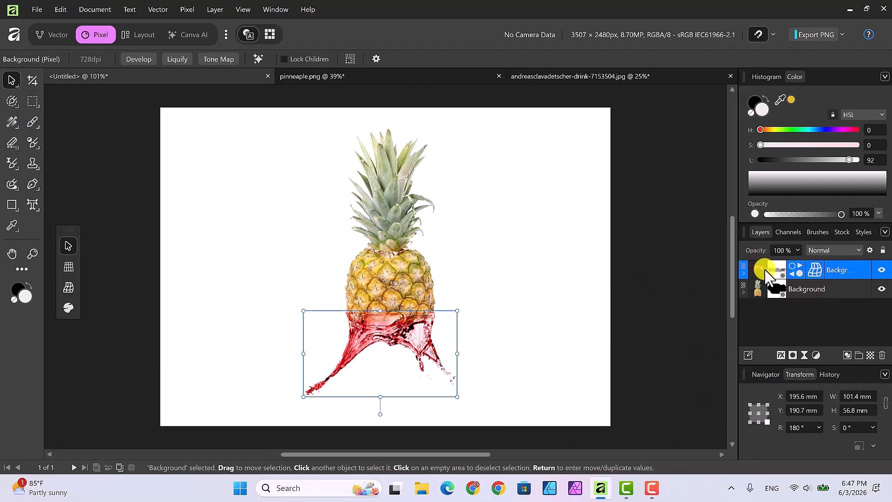
Change the splash's Recolor hue to 38° for a golden amber tint, then collapse the layer
left_click(743, 273)
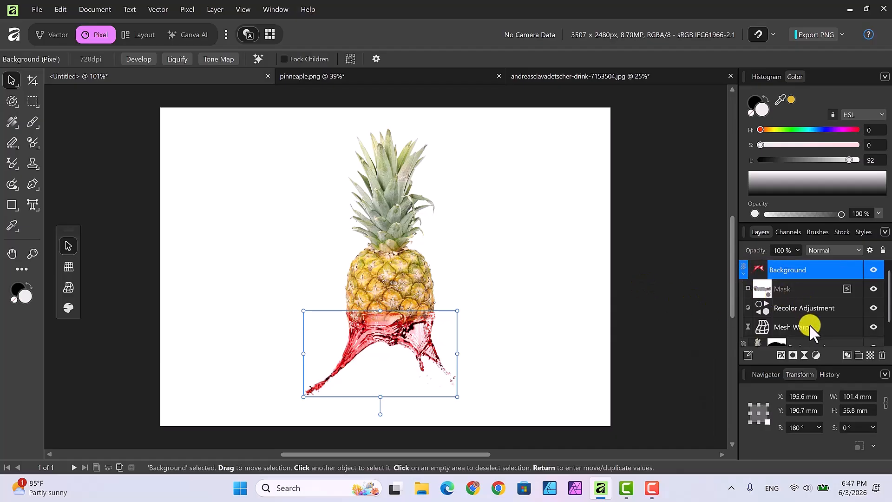
left_click(793, 307)
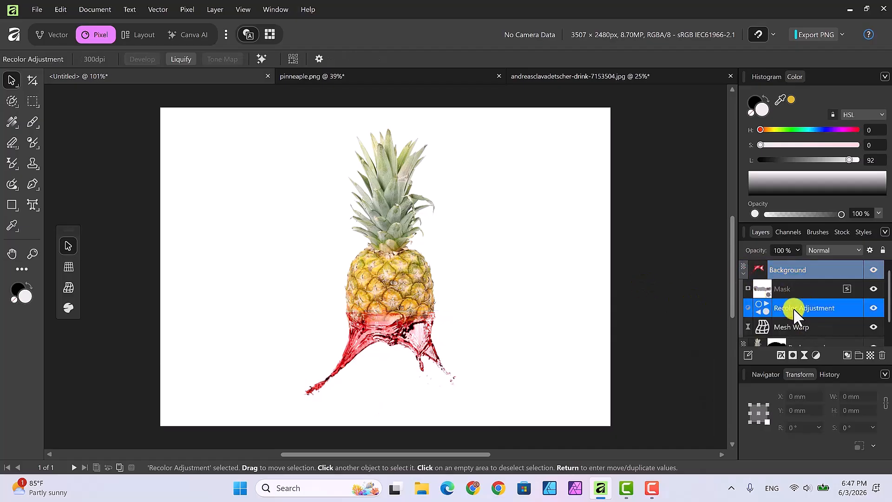
double_click(762, 308)
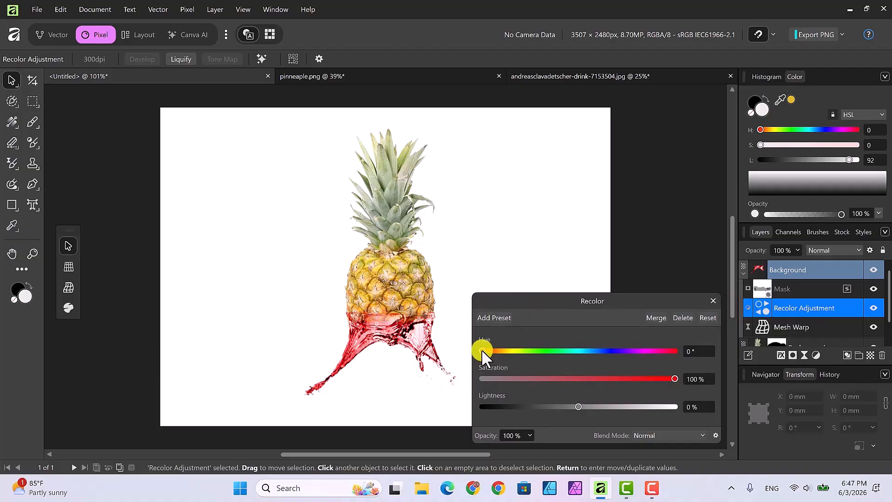
left_click_drag(482, 349, 498, 353)
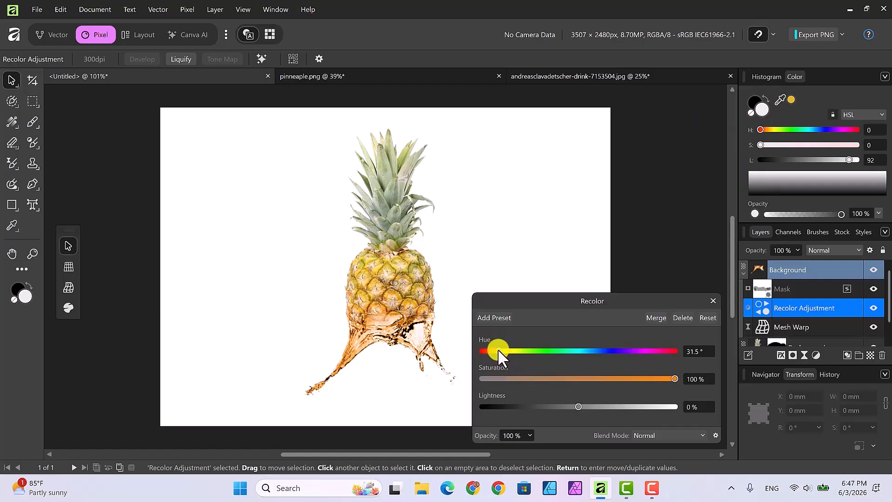
left_click_drag(499, 350, 503, 352)
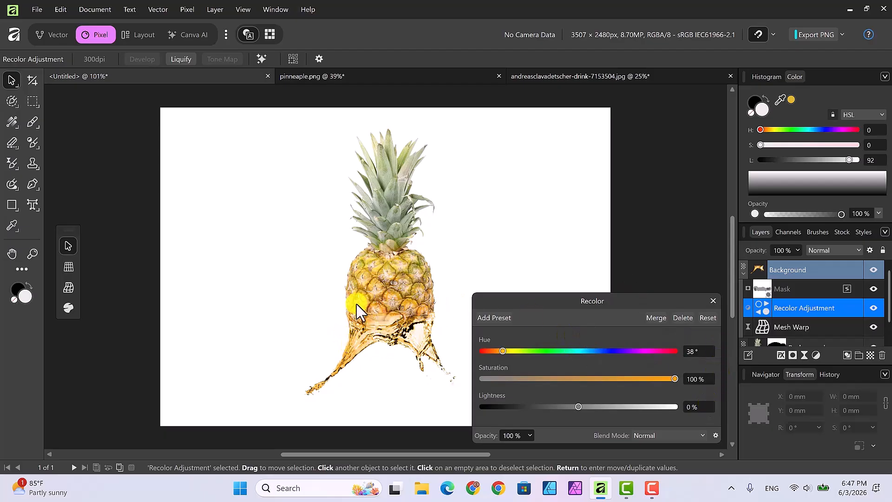
left_click(713, 301)
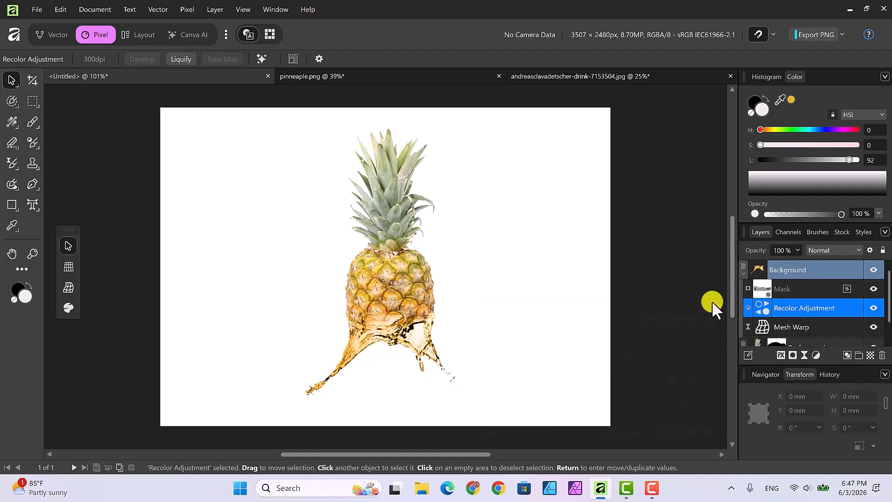
left_click(745, 274)
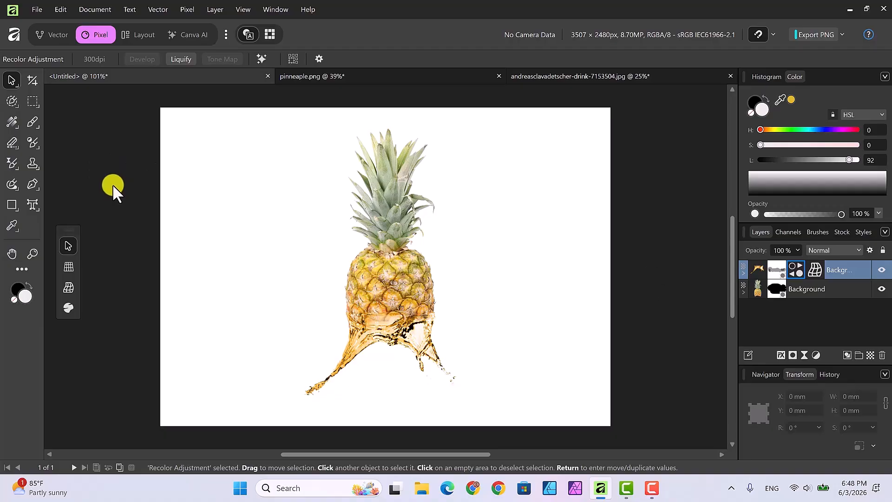
Draw a 297 × 210 mm page-filling rectangle and move it to the bottom of the layer stack
left_click(12, 206)
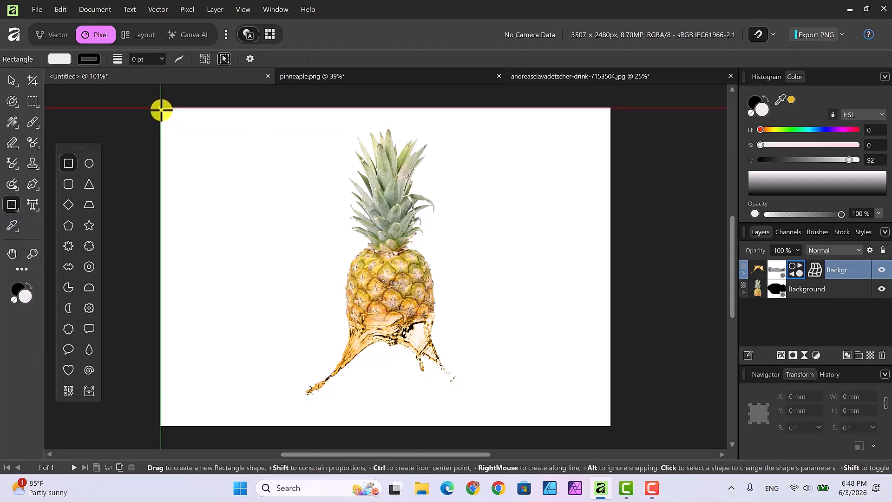
left_click_drag(161, 109, 610, 425)
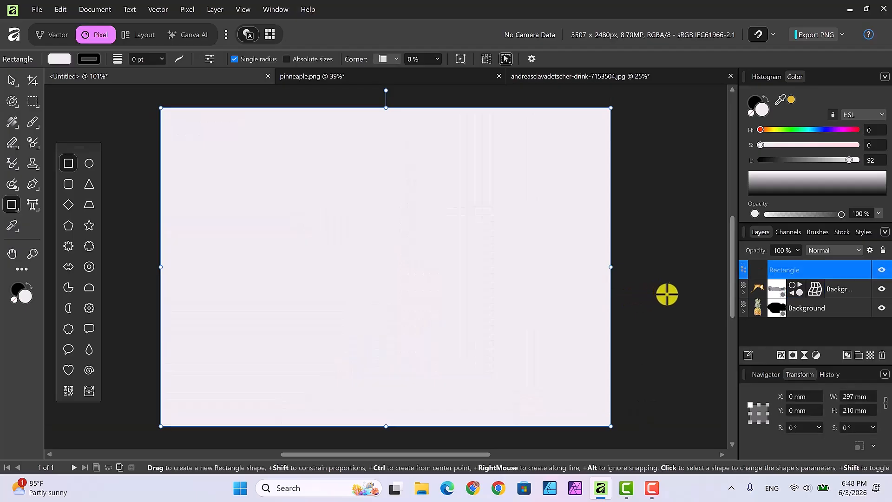
left_click_drag(788, 267, 795, 328)
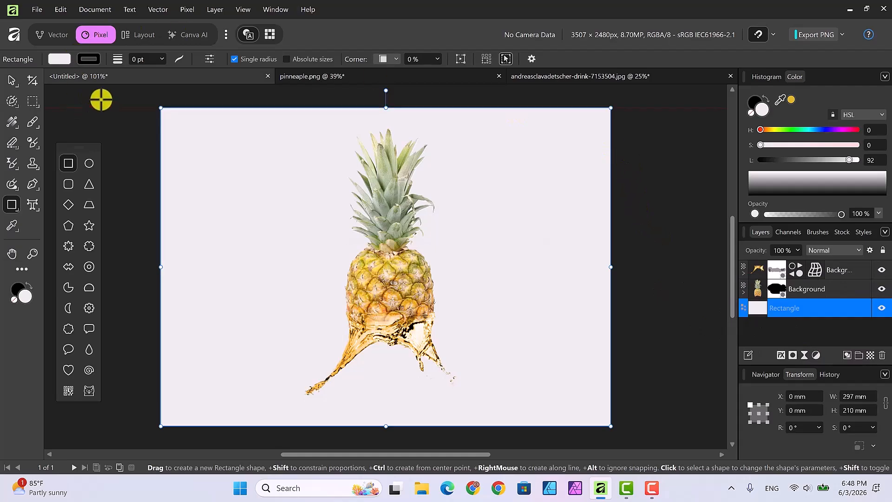
Give the background rectangle an elliptical gradient fill
left_click(12, 121)
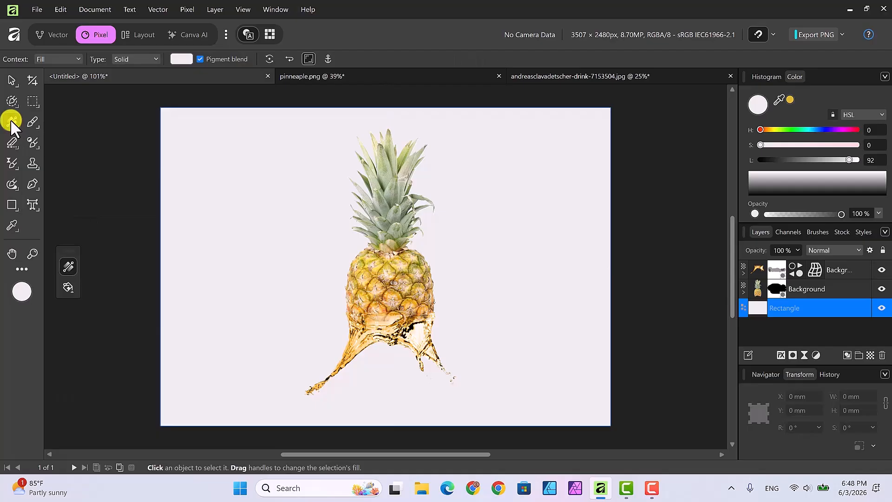
left_click(157, 58)
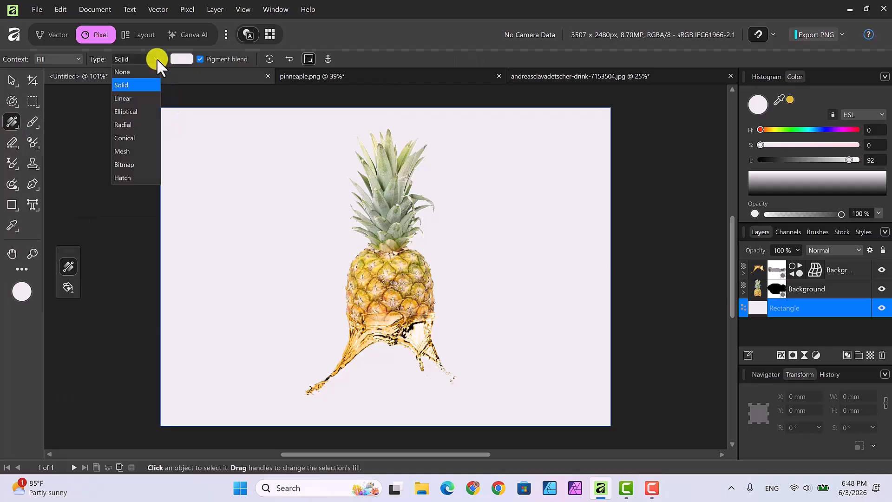
left_click(139, 111)
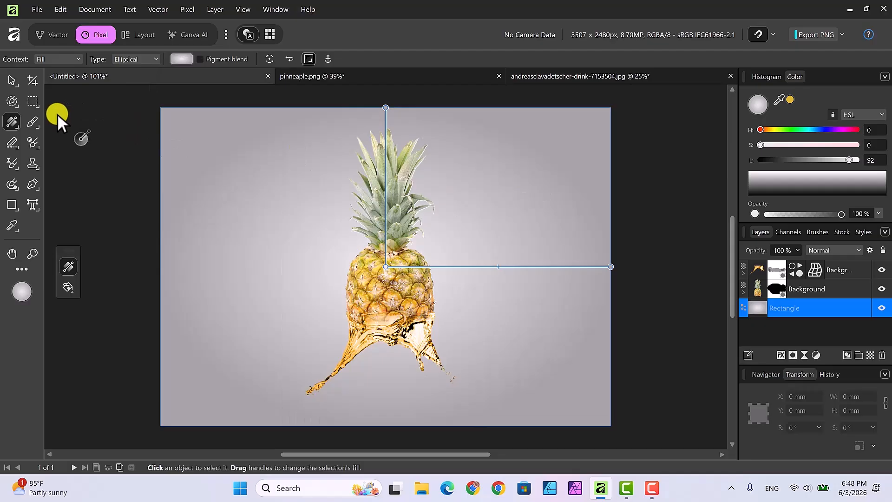
Set the gradient's centre stop to a golden yellow swatch
left_click(181, 57)
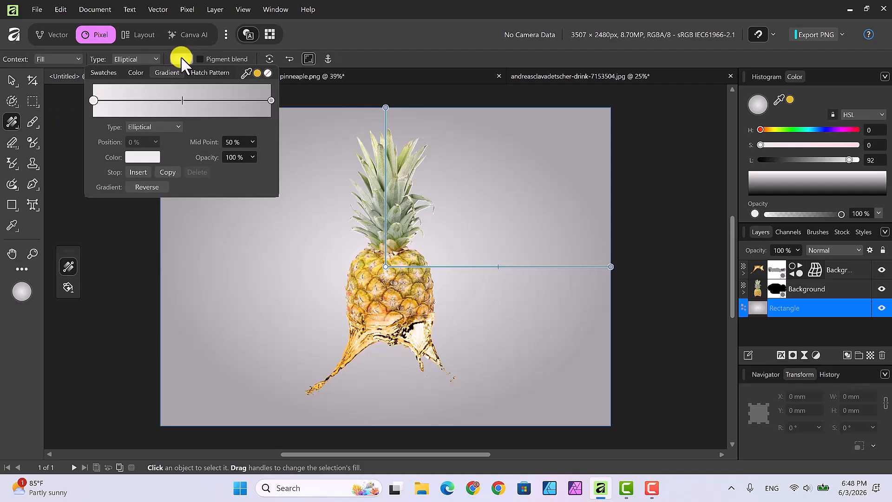
left_click(139, 158)
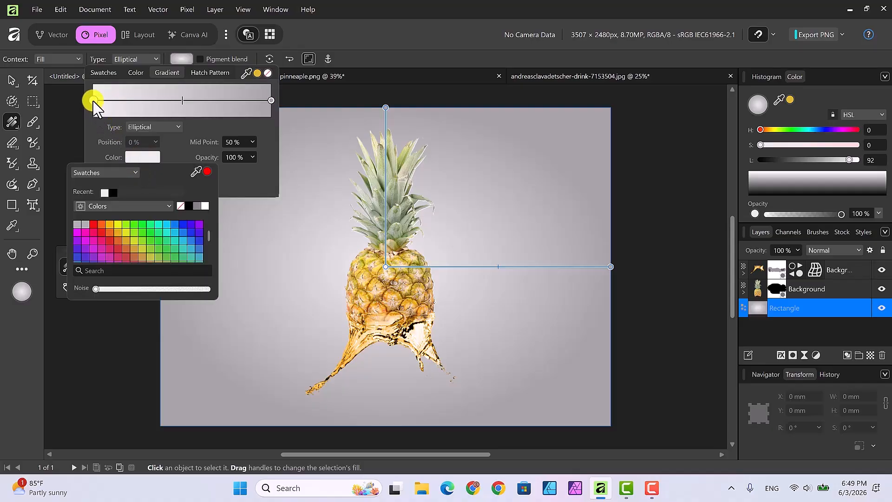
left_click(112, 228)
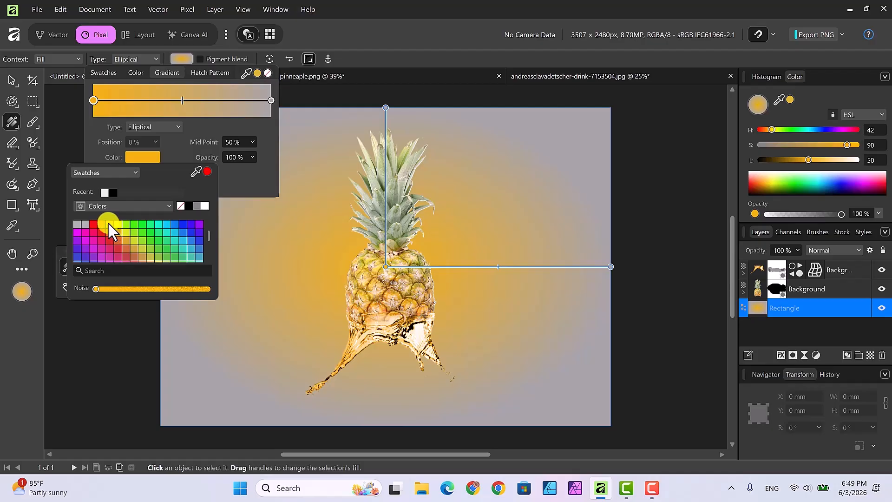
Set the gradient's outer stop to an orange swatch
key("Escape")
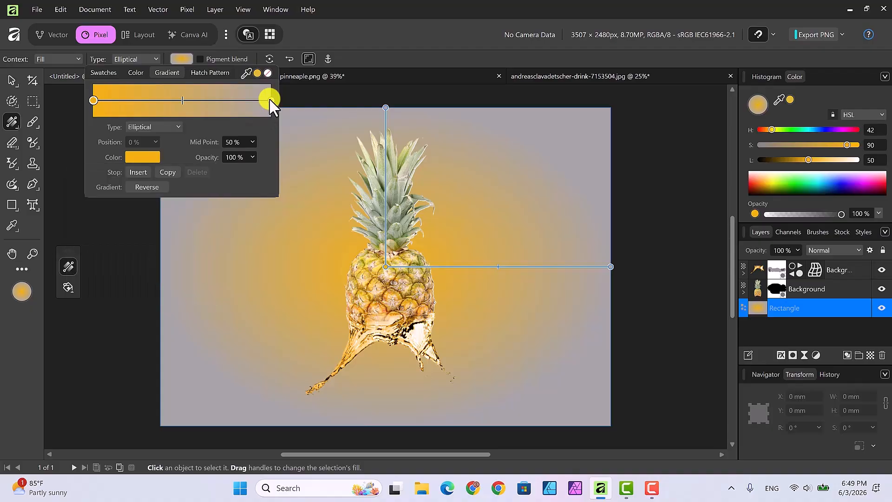
left_click(271, 100)
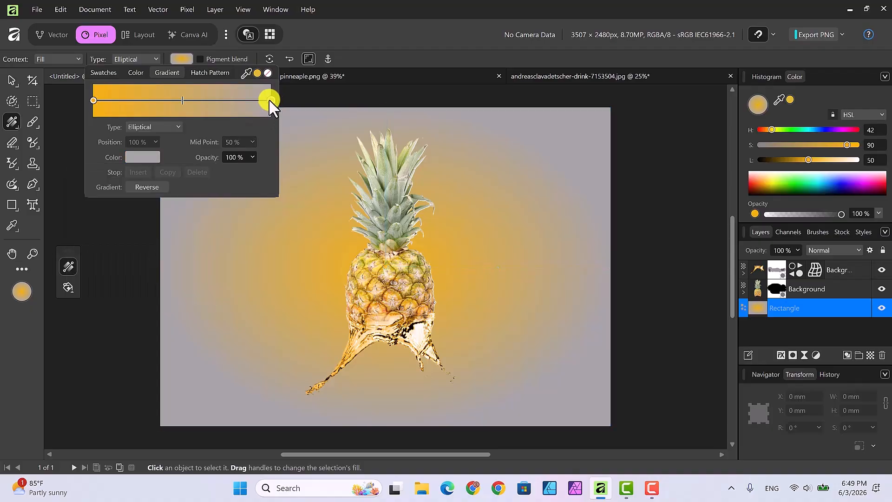
left_click(140, 157)
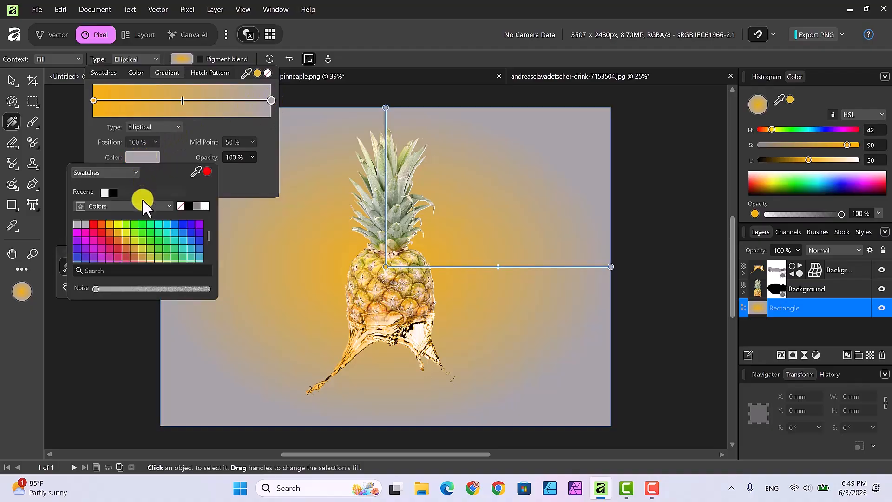
left_click(119, 238)
left_click(110, 234)
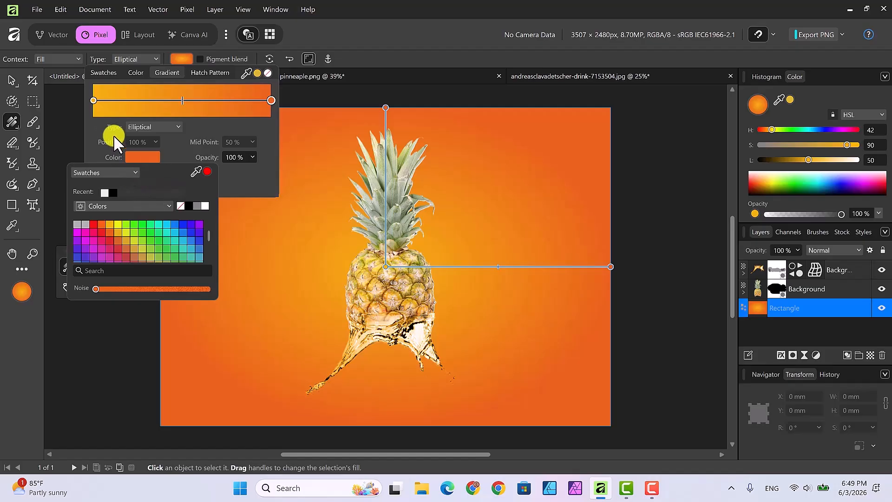
Raise the centre stop's lightness in the HSL sliders to make it pale peach
left_click(93, 101)
left_click(133, 157)
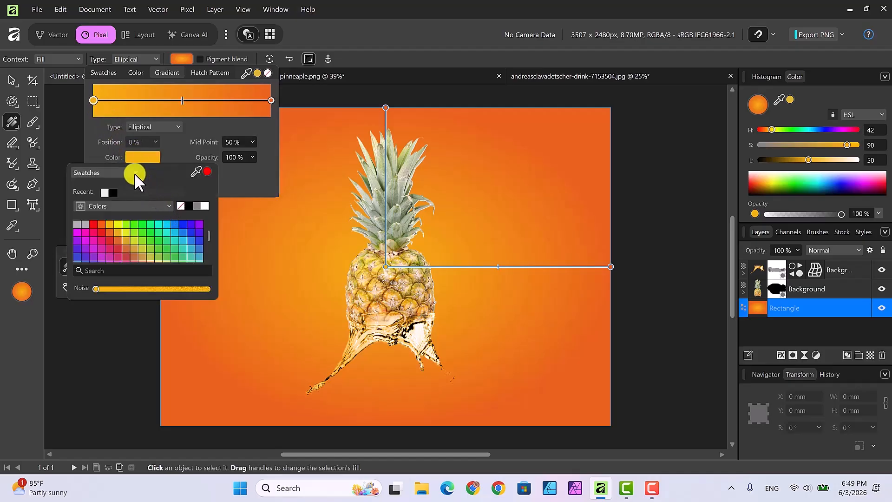
left_click(135, 173)
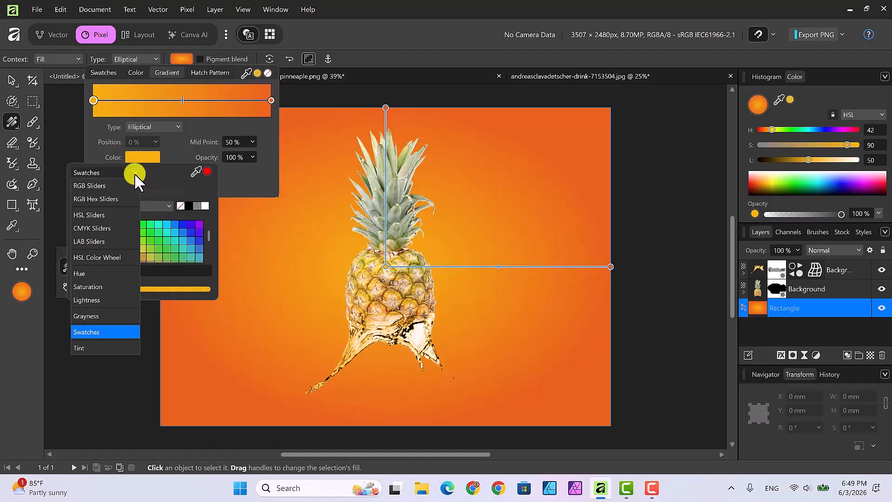
left_click(102, 214)
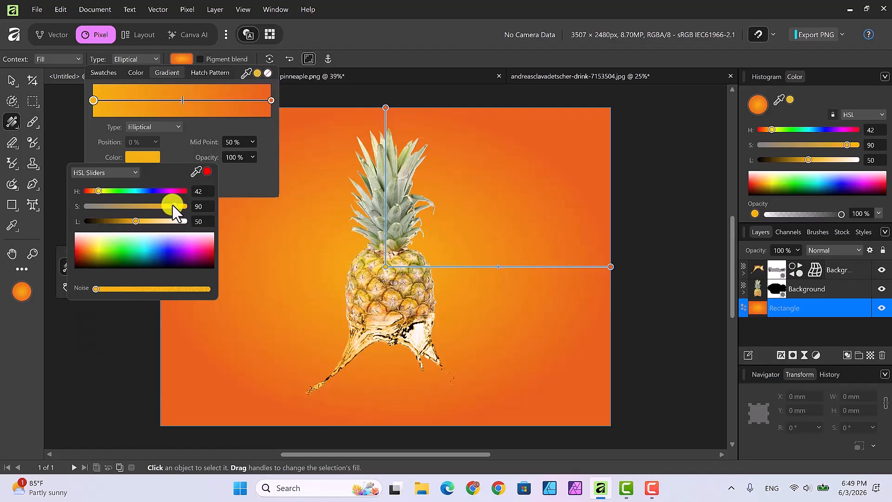
left_click_drag(137, 220, 166, 222)
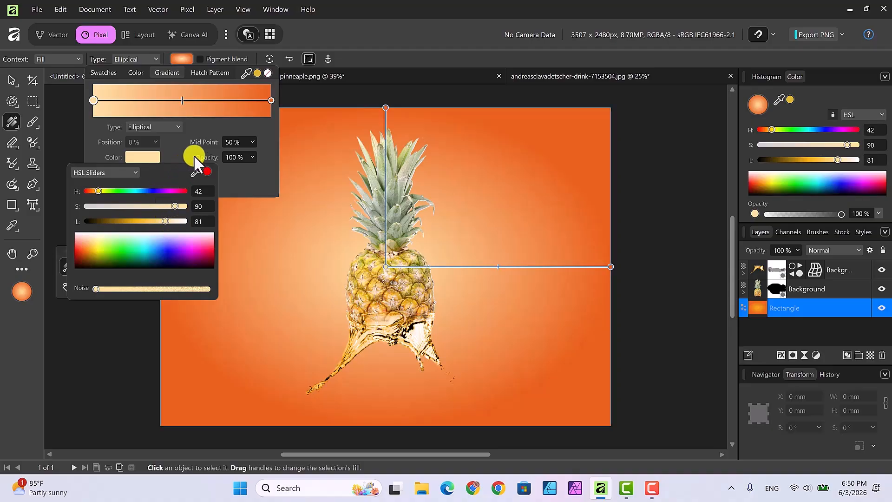
Adjust the outer orange stop's lightness to about L 57
left_click(271, 100)
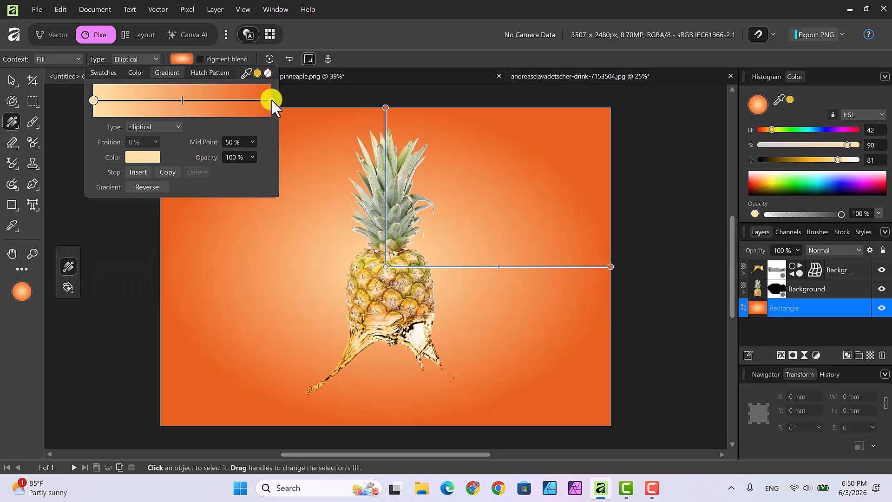
left_click(146, 155)
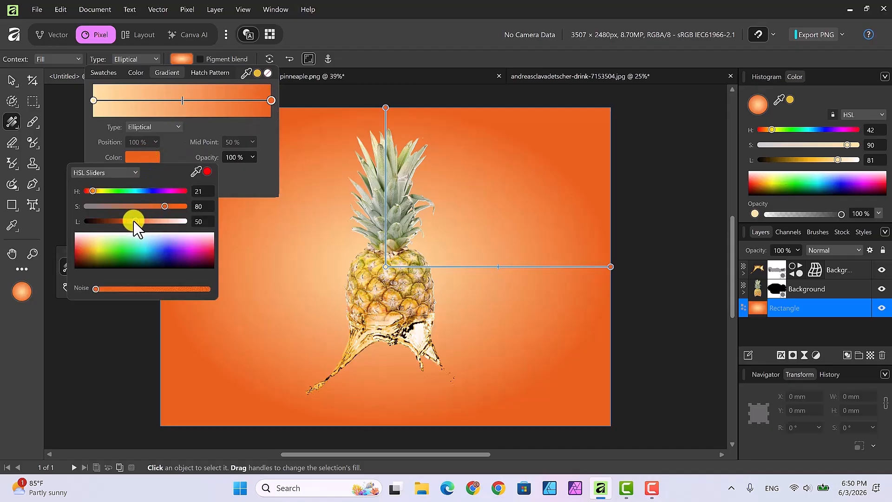
mouse_move(135, 221)
left_mouse_down()
mouse_move(156, 225)
mouse_move(143, 224)
left_mouse_up()
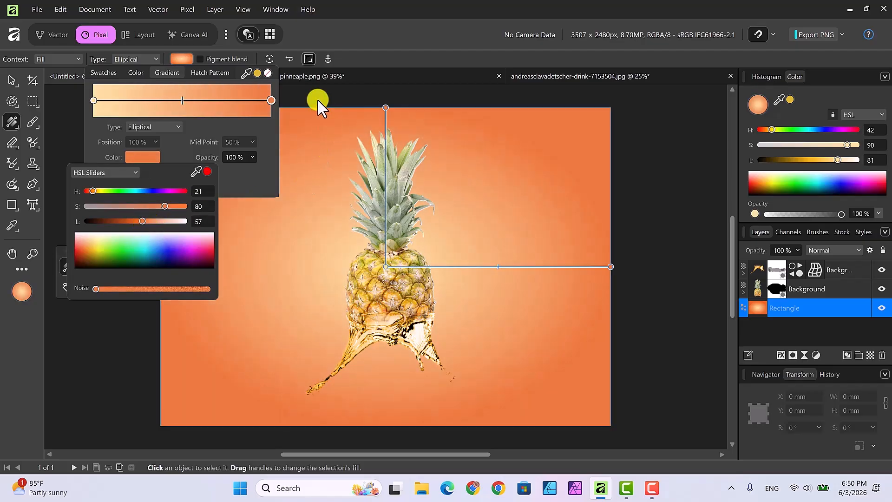
In the splash Background group, set the Recolor adjustment's blend mode to Lighter Color
left_click(681, 269)
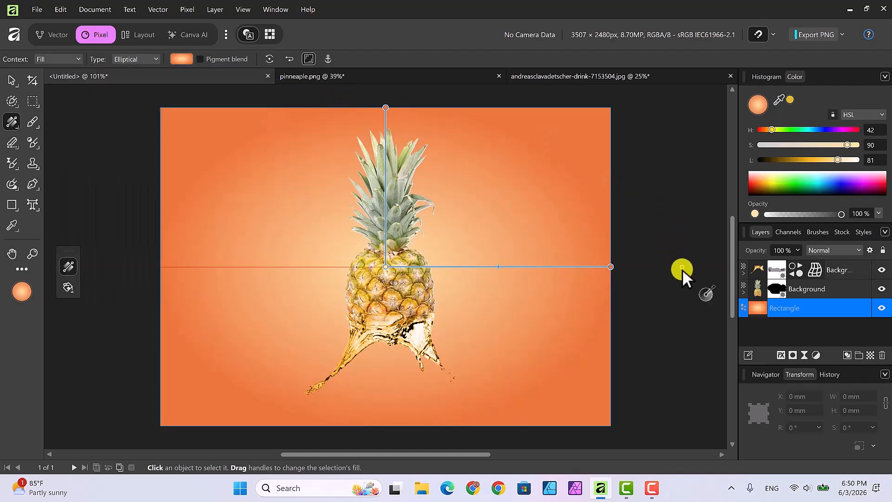
left_click(683, 268)
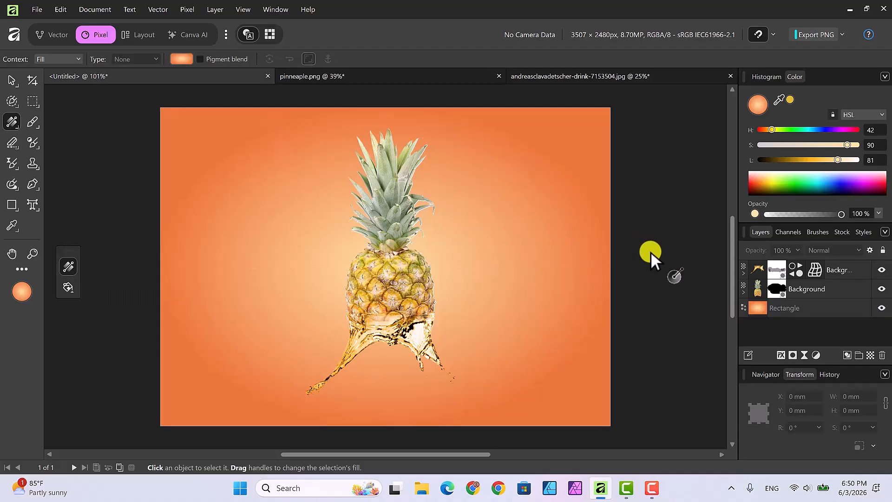
left_click(757, 270)
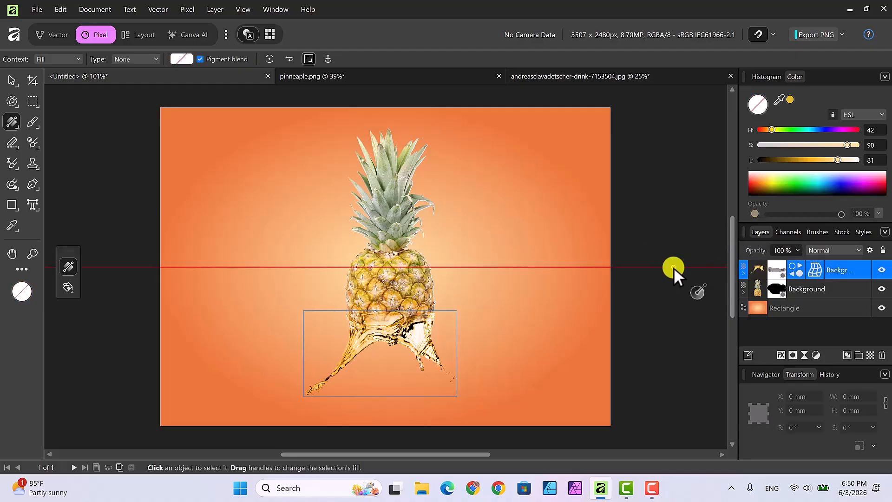
left_click(744, 274)
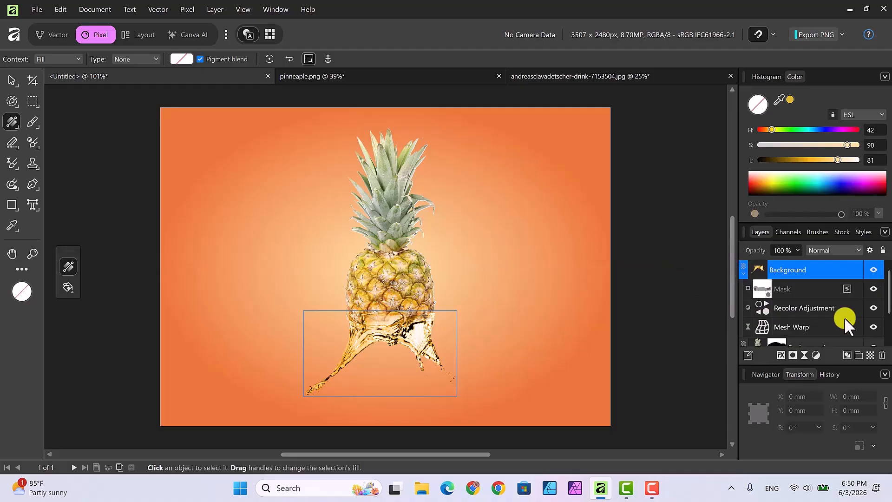
double_click(763, 309)
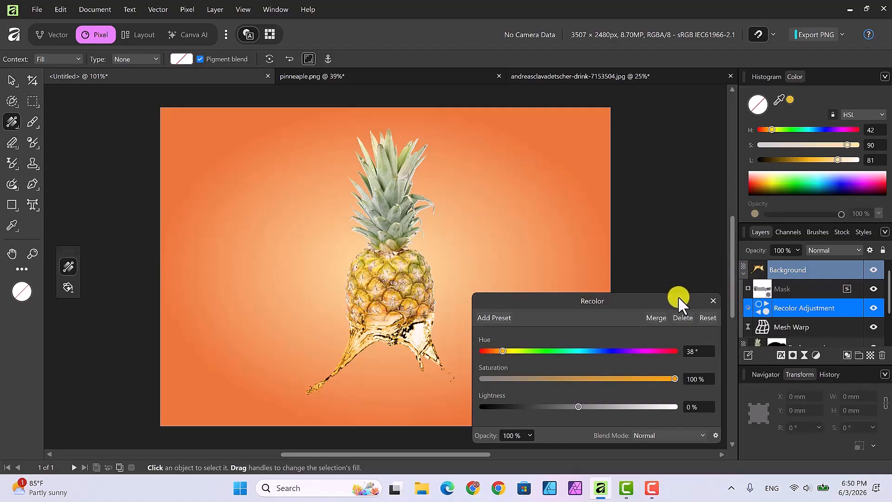
left_click(703, 435)
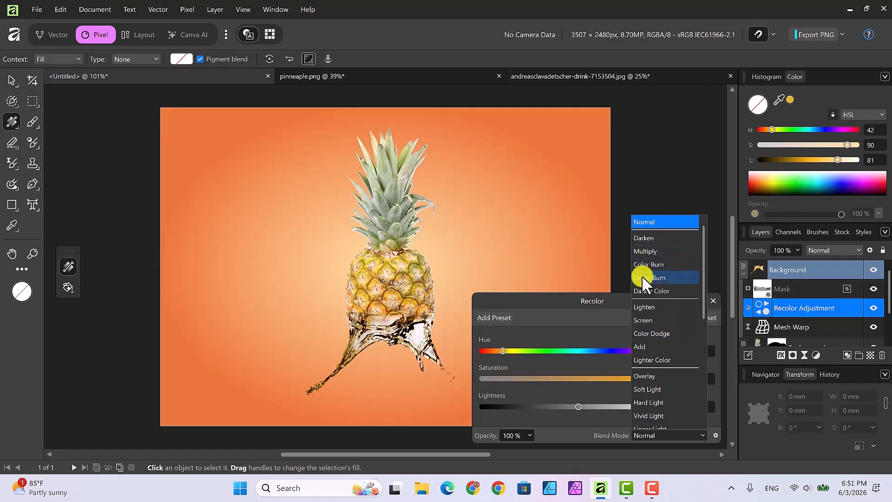
left_click(646, 361)
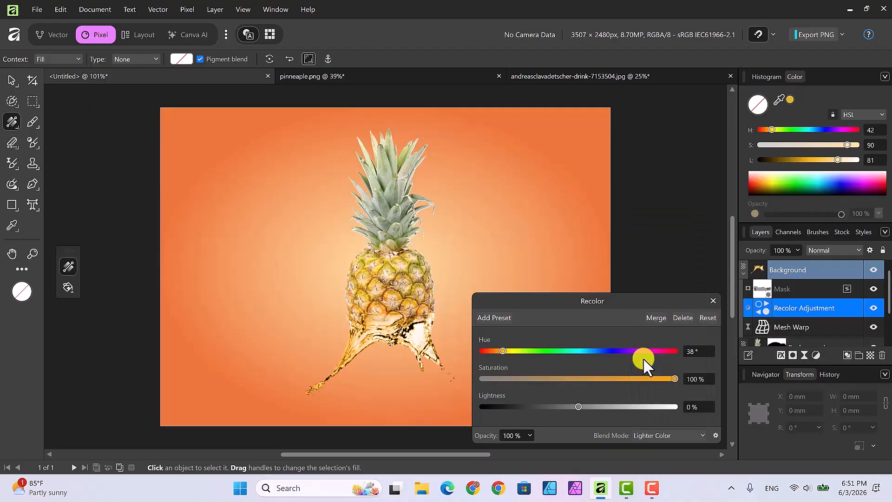
left_click(713, 301)
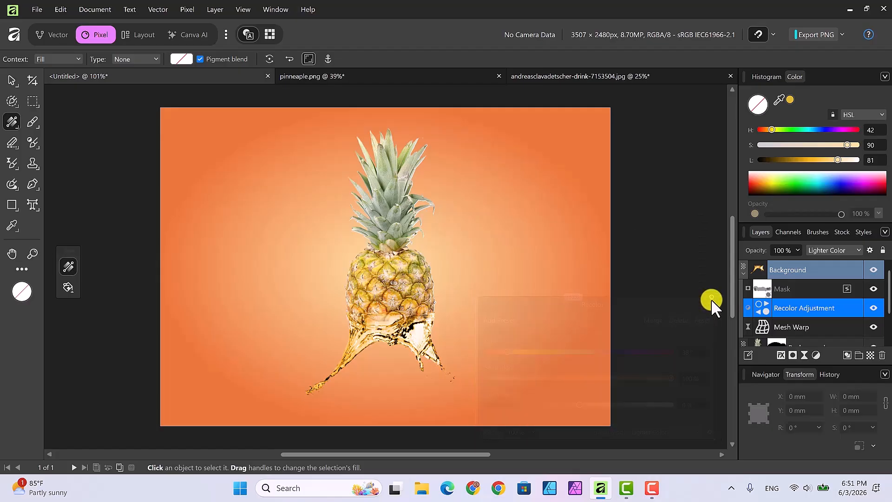
Mesh-warp the golden splash layer, pulling its top-right corner inward, and commit the warp
left_click(10, 80)
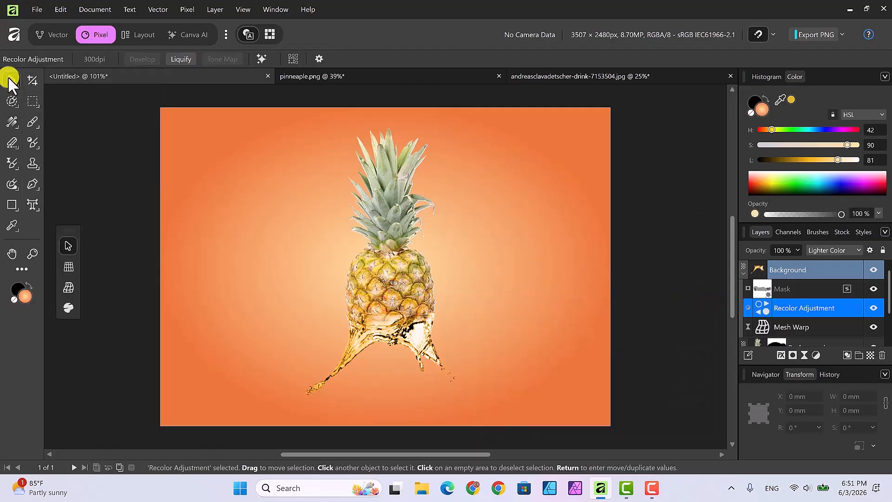
left_click(409, 318)
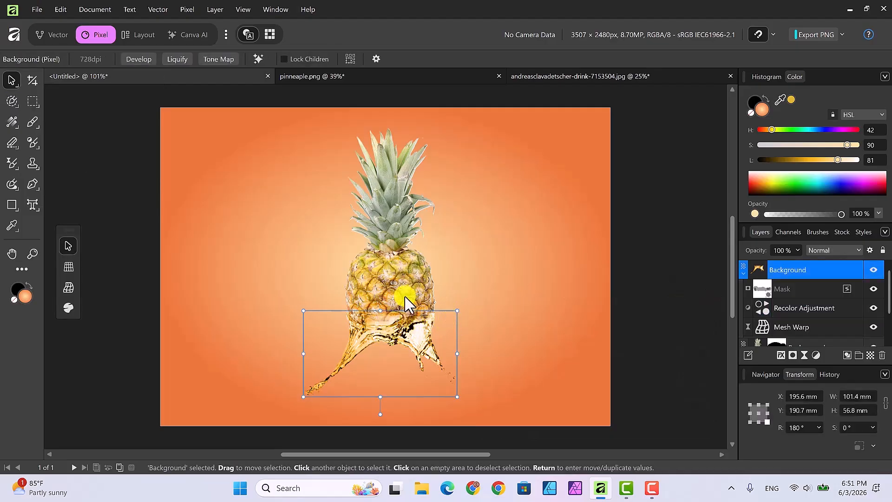
left_click(68, 284)
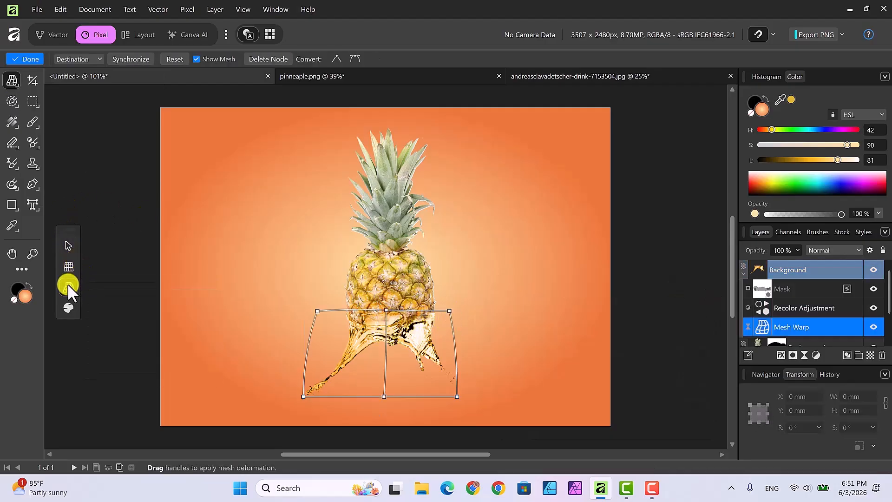
left_click(449, 310)
left_click_drag(449, 312, 458, 339)
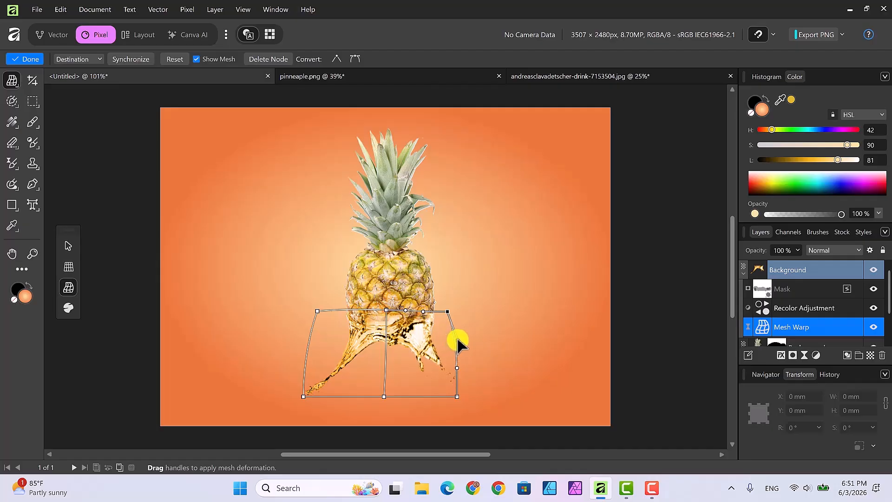
left_click(68, 245)
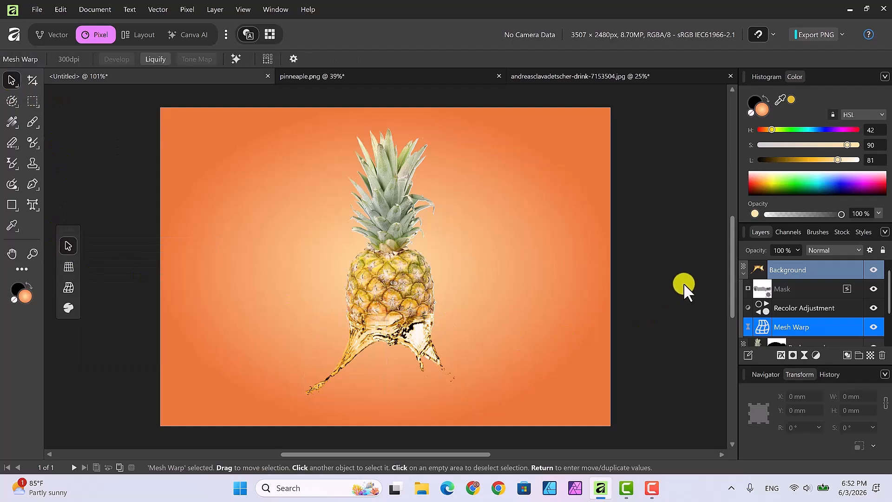